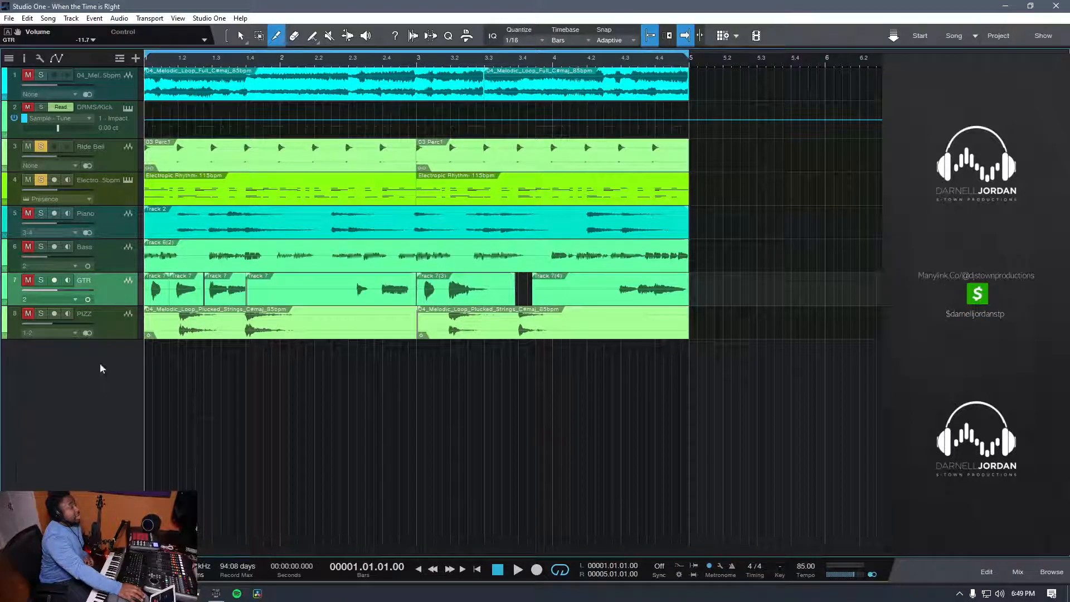
Step: Show the browser and the mixing console, and activate the Arrow tool
key("F5")
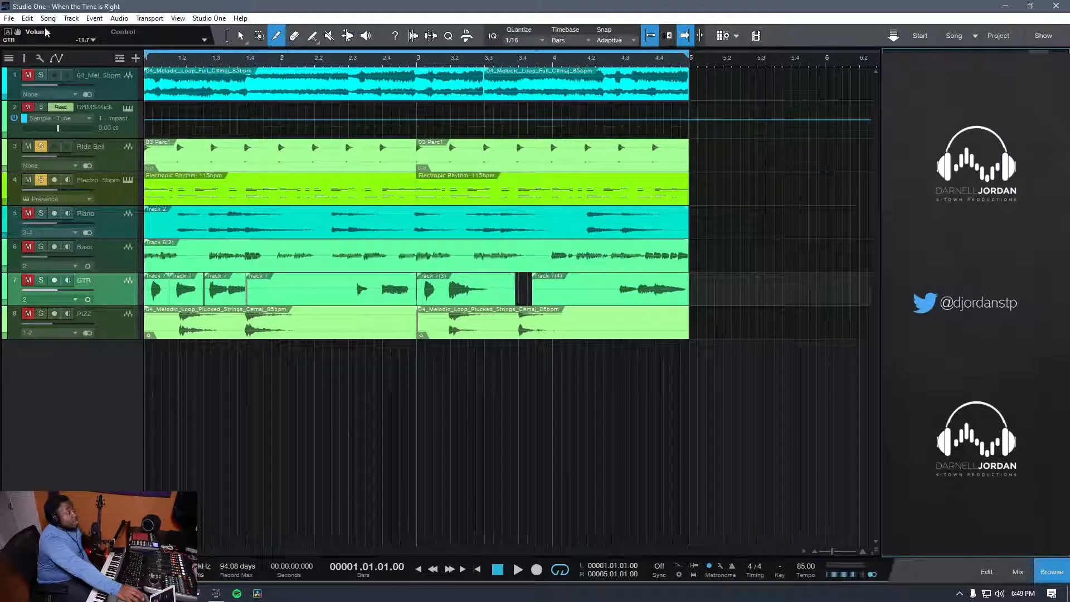
key("F3")
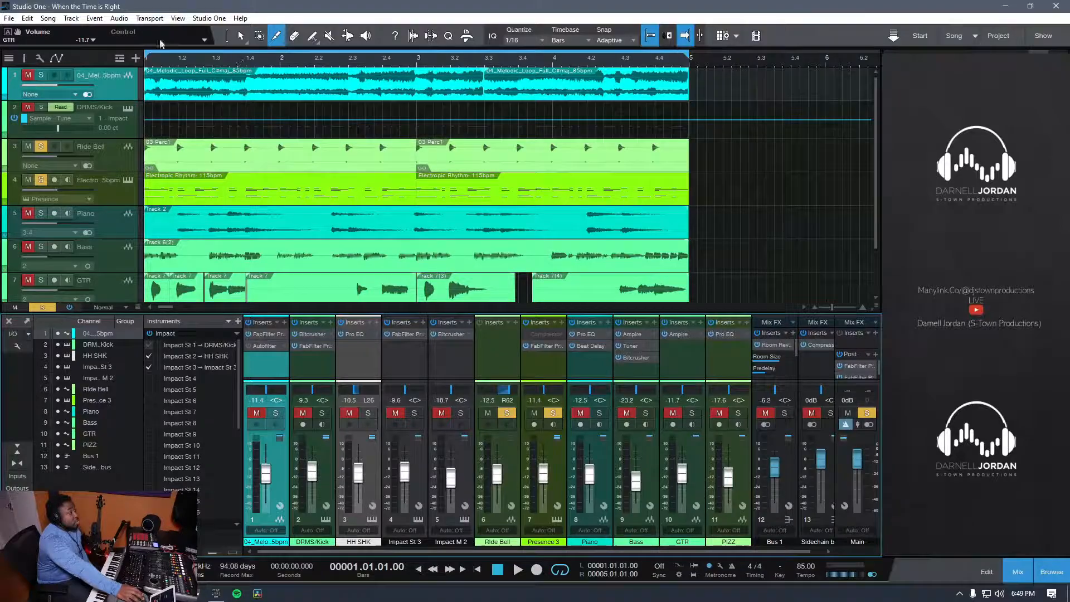
left_click(242, 37)
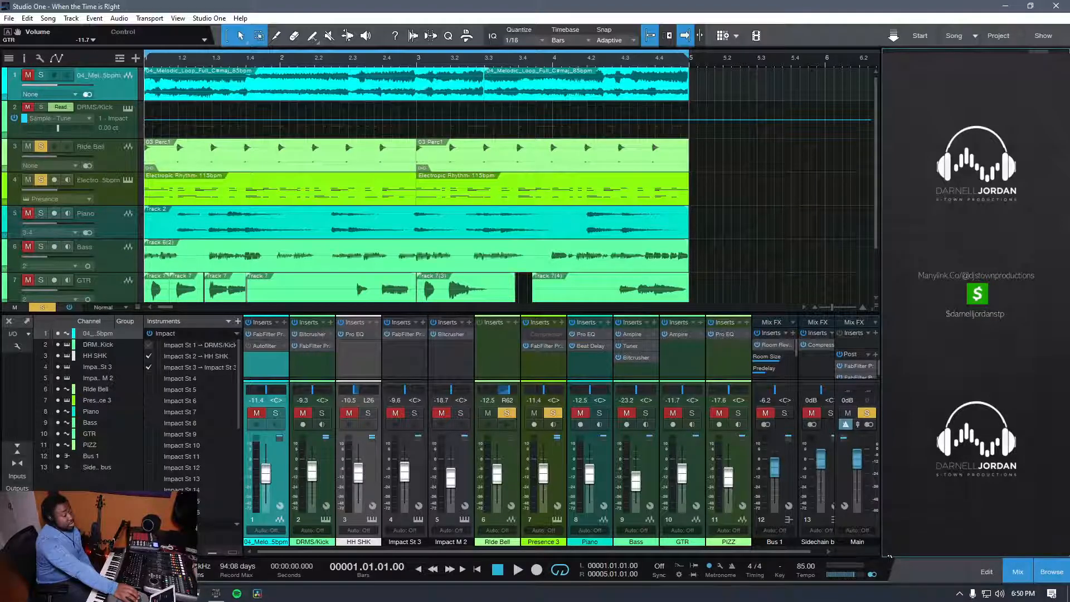
Step: Solo only the melodic loop track, clearing the solos on the Ride Bell and Electronic Rhythm tracks
key("space")
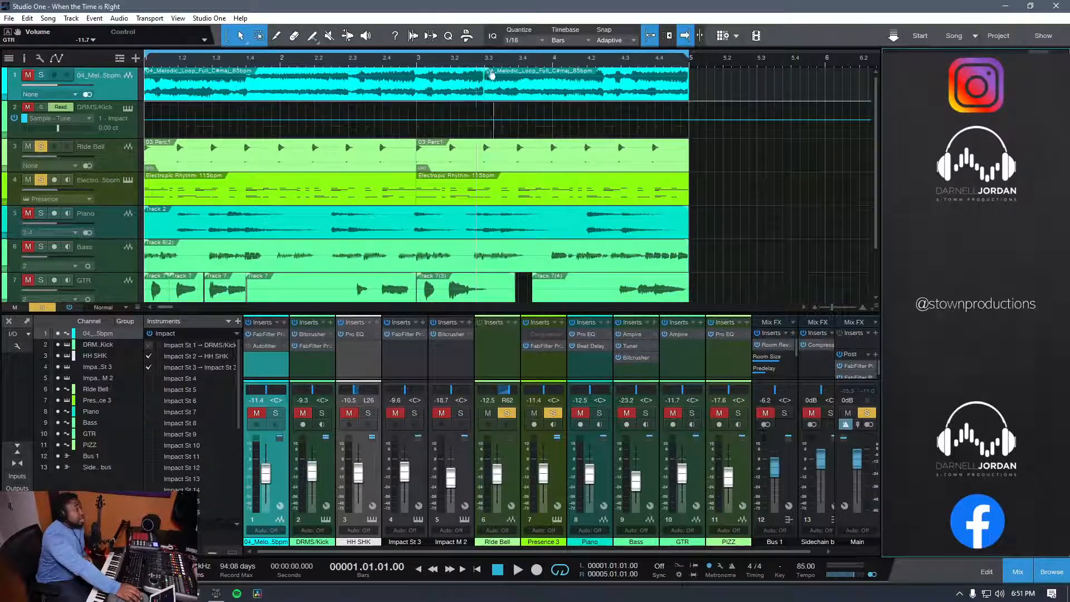
left_click(41, 76)
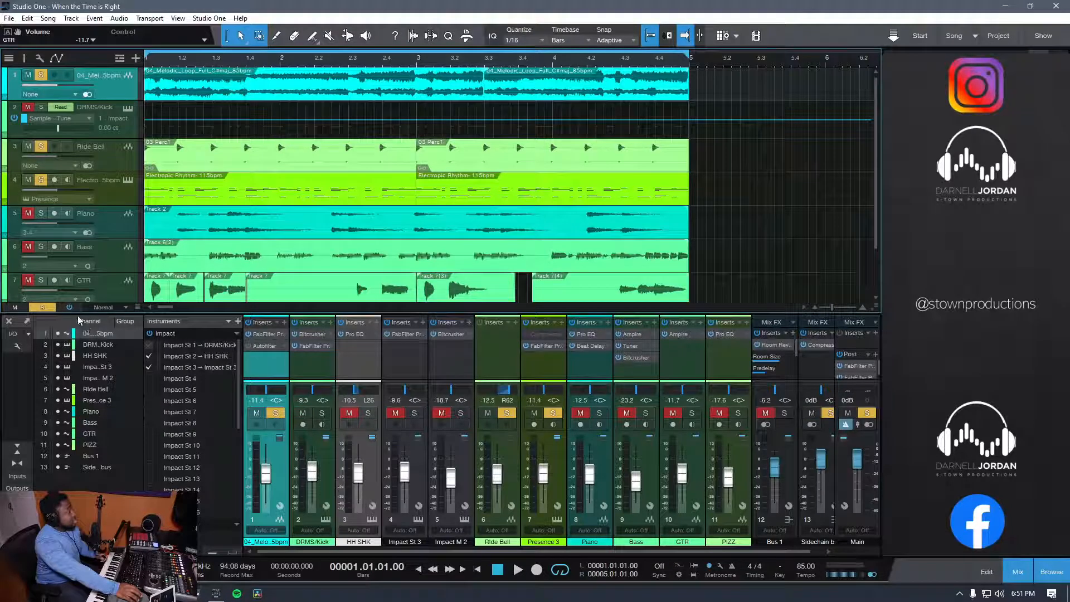
left_click(45, 306)
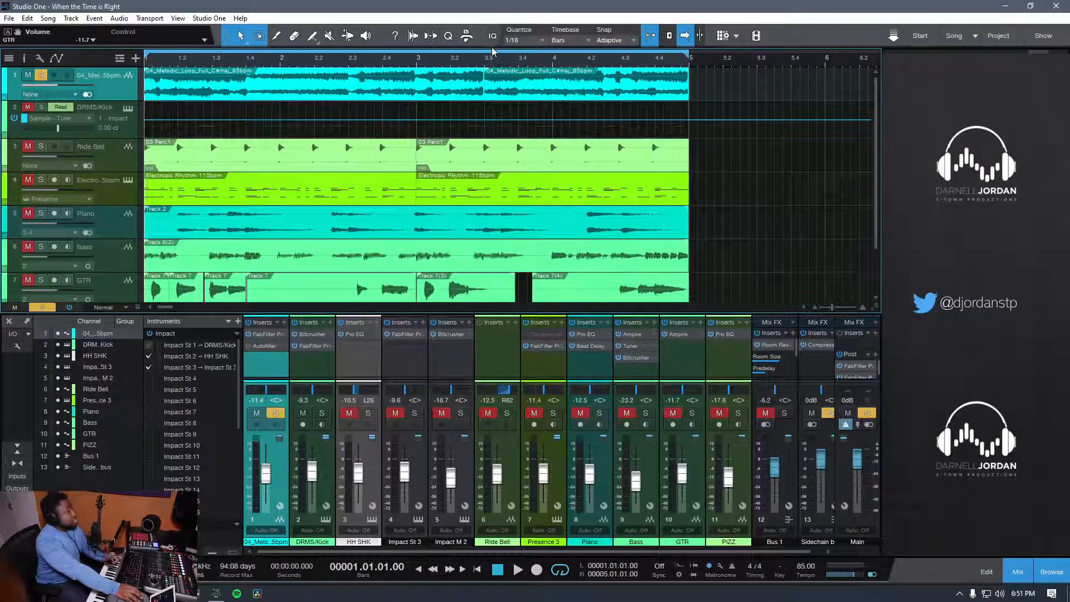
Step: Audition the soloed melodic loop with the playhead set to bar 3, beat 3, and return to the song start
left_click(485, 64)
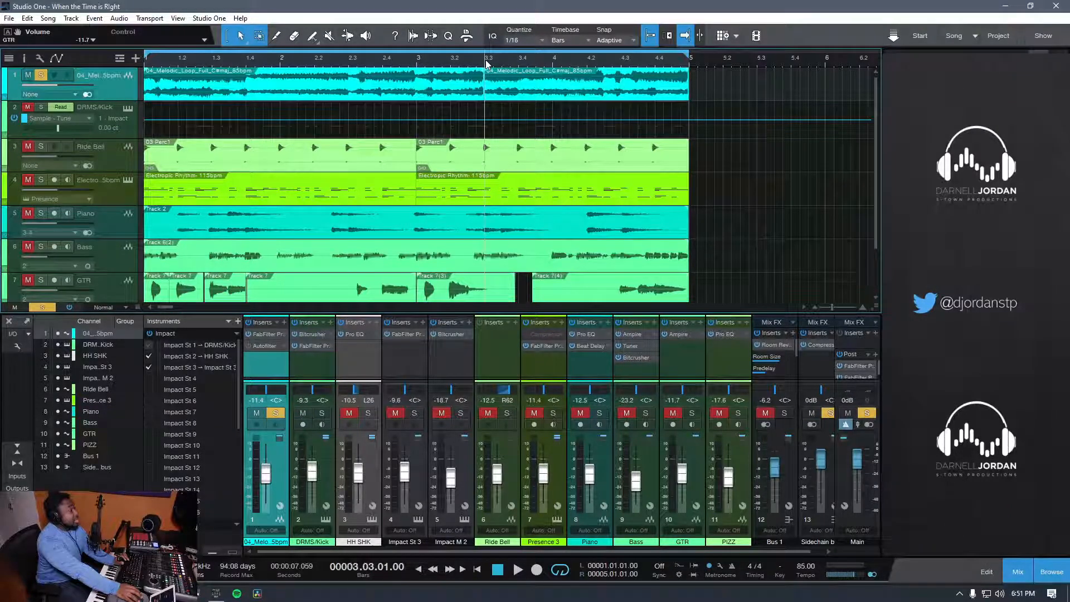
key("space")
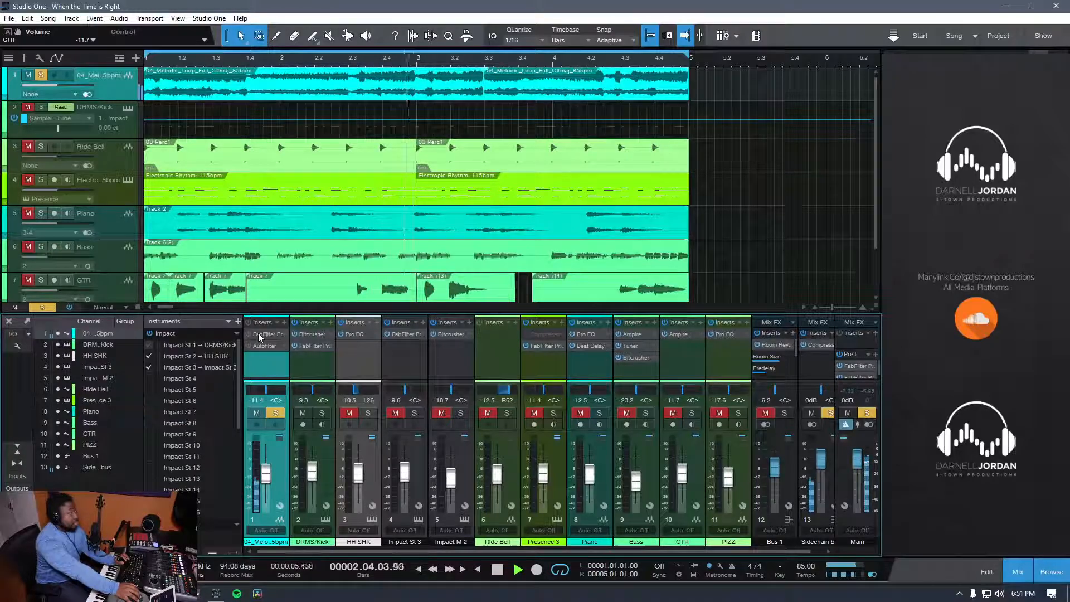
key("space")
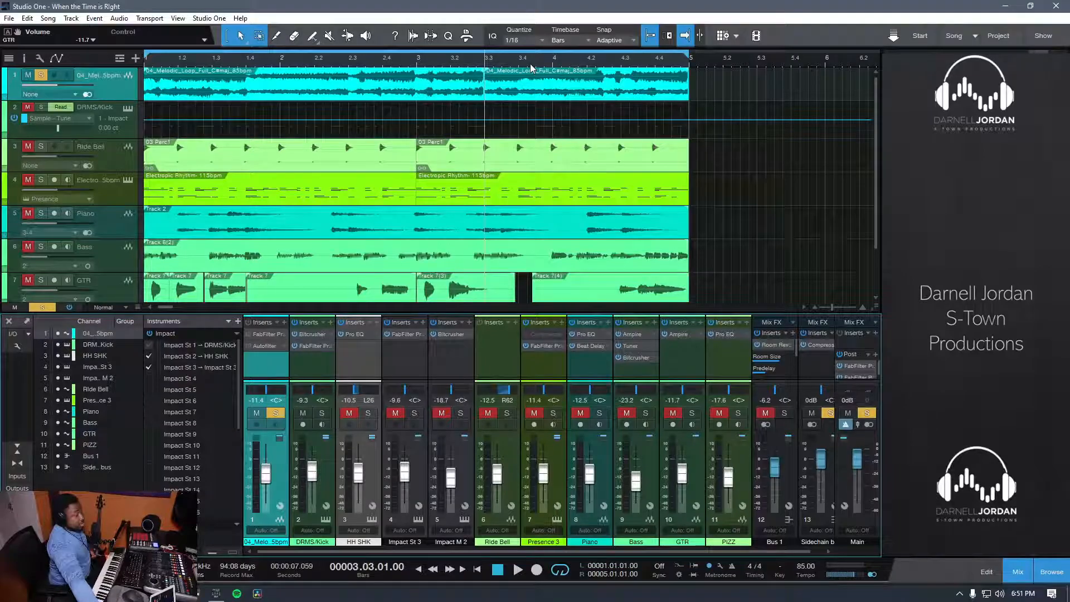
left_click(480, 568)
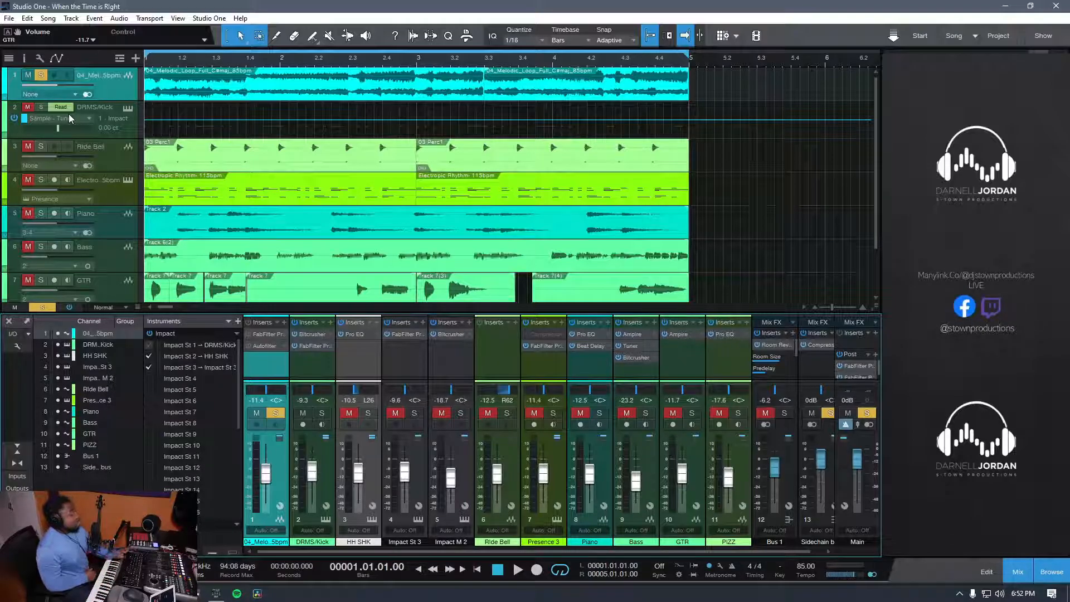
Step: Hide the browser and play the soloed melodic loop from the song start, keeping the mixing console open
key("space")
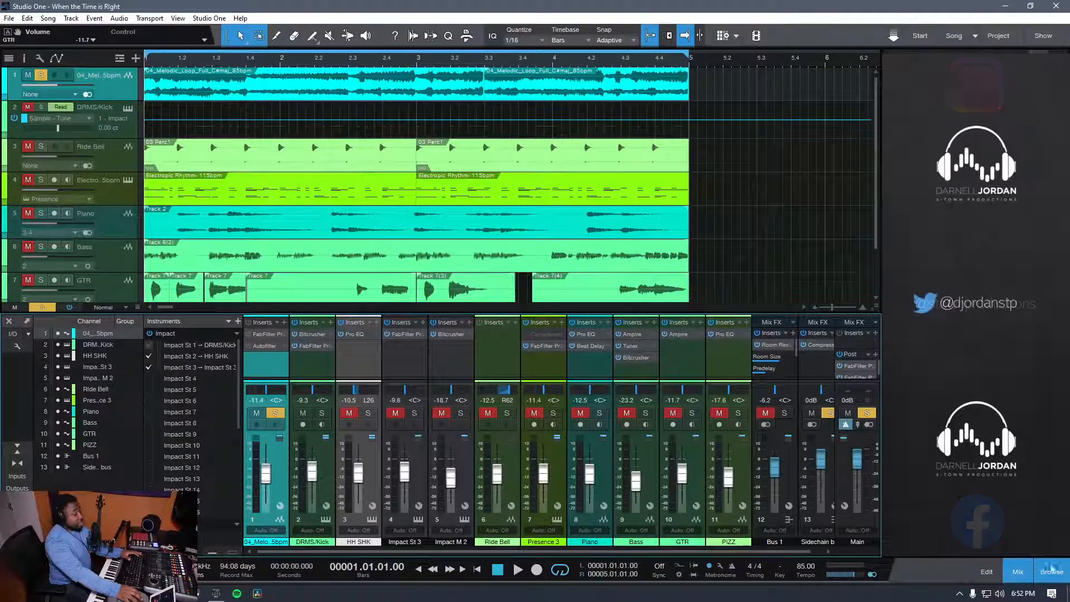
key("F3")
key("space")
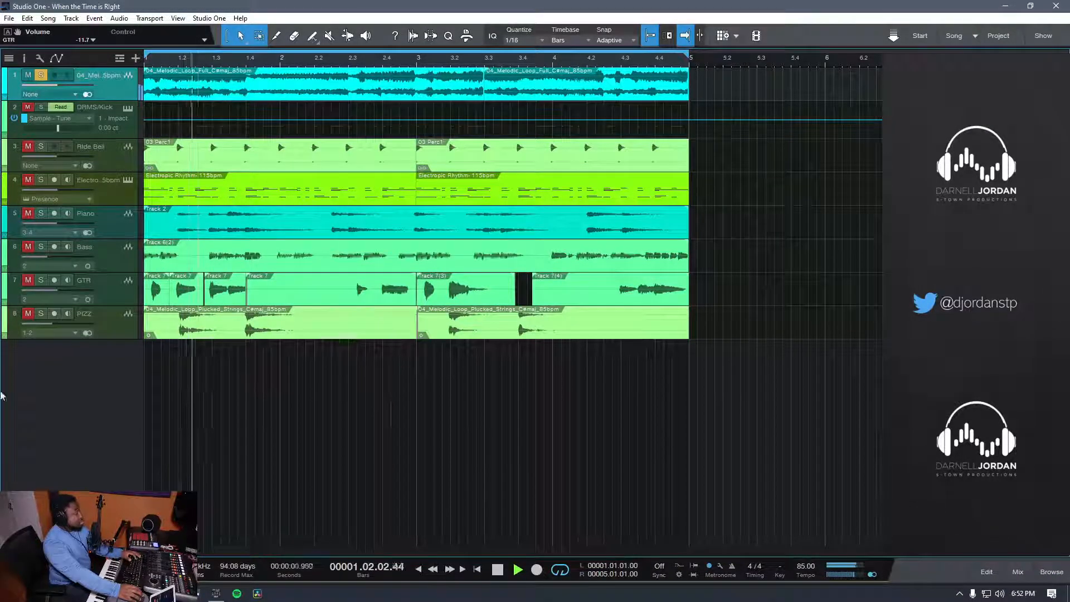
key("F3")
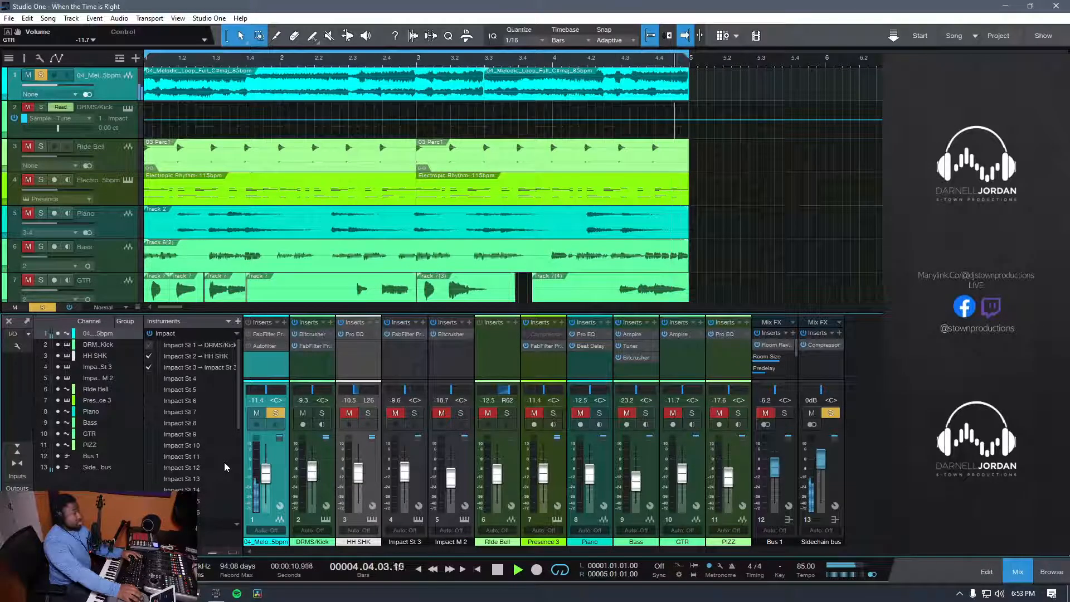
key("space")
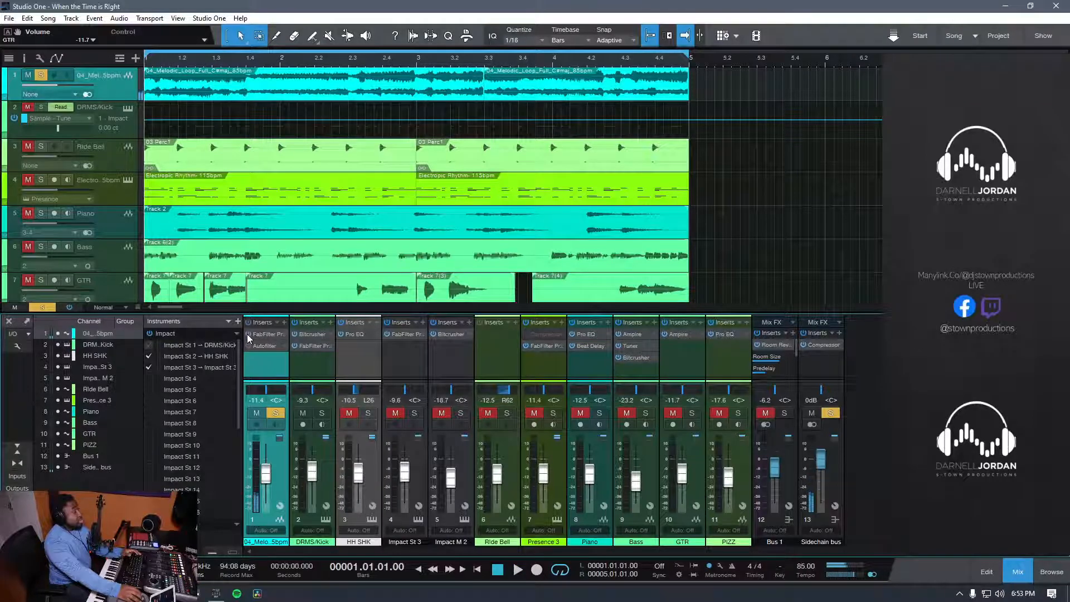
Step: Open FabFilter Pro-Q 2 on the melodic loop channel, activate it with Autofilter bypassed, and start playback
left_click(260, 337)
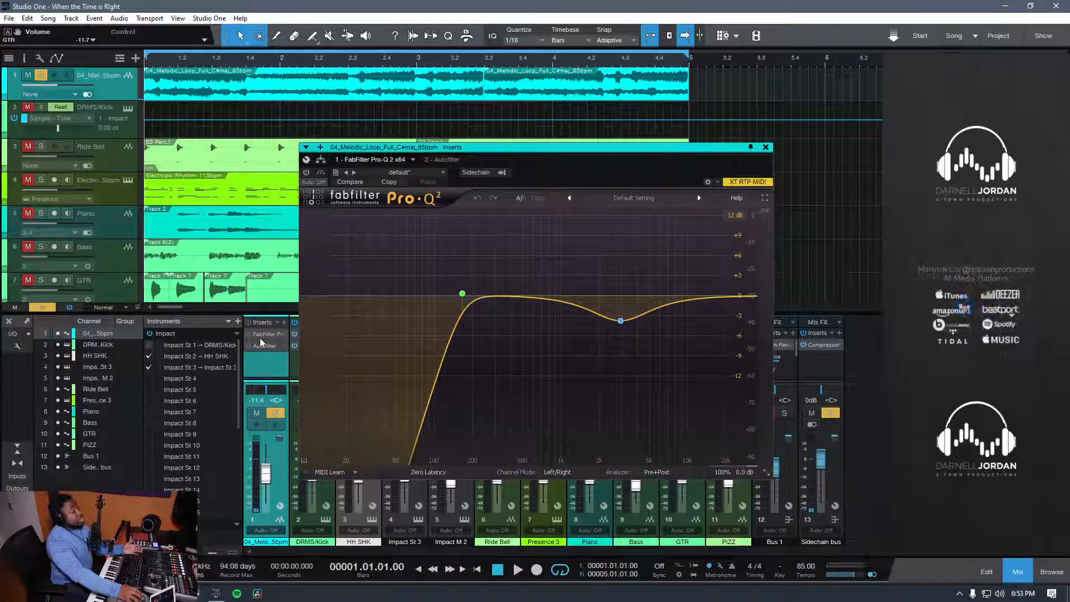
left_click_drag(442, 147, 492, 80)
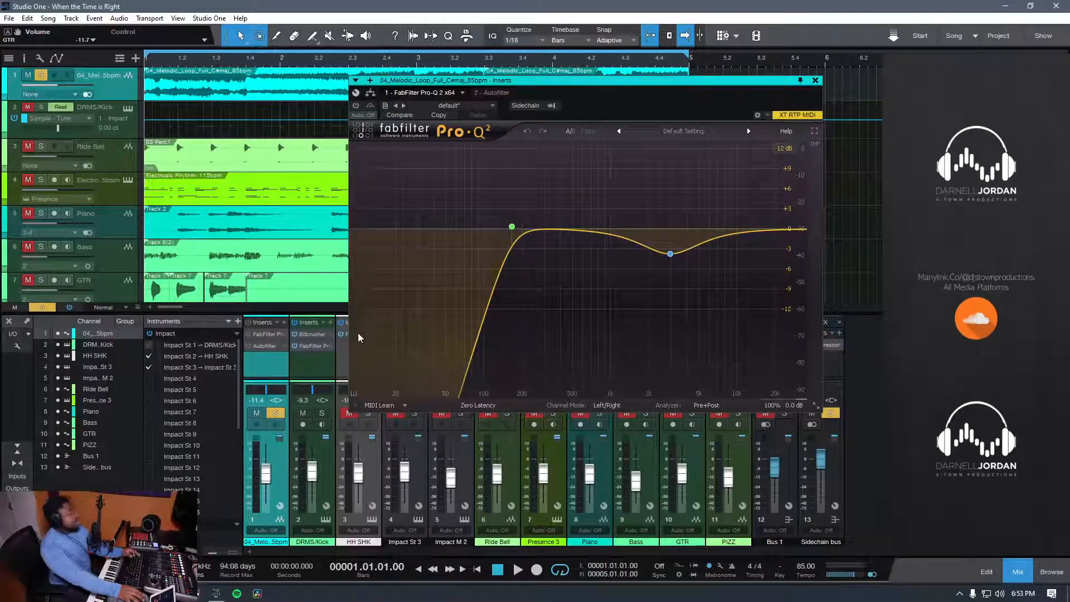
mouse_move(685, 275)
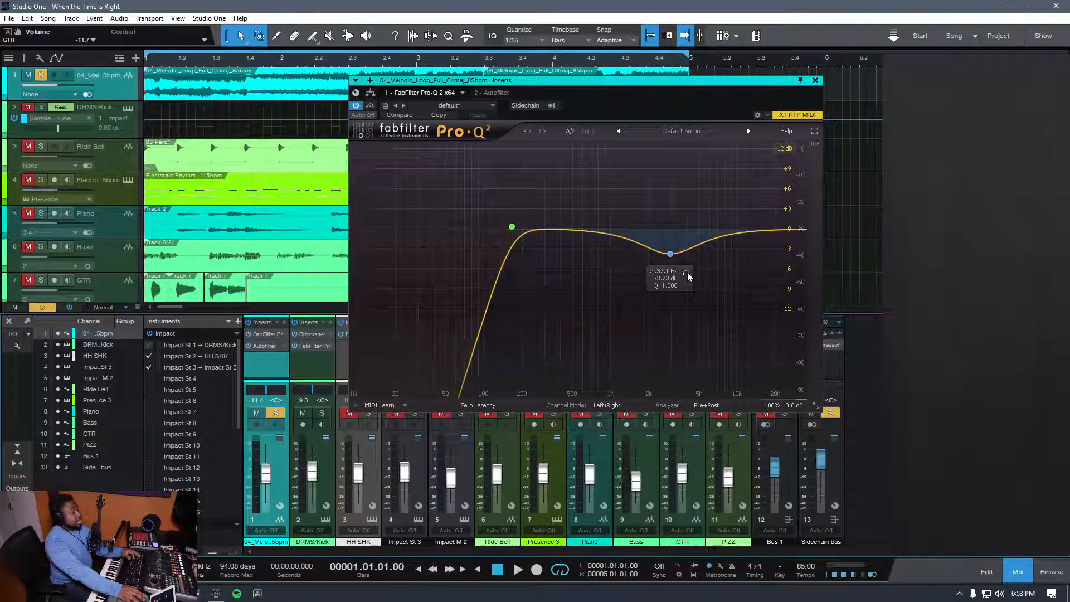
key("space")
left_click(248, 346)
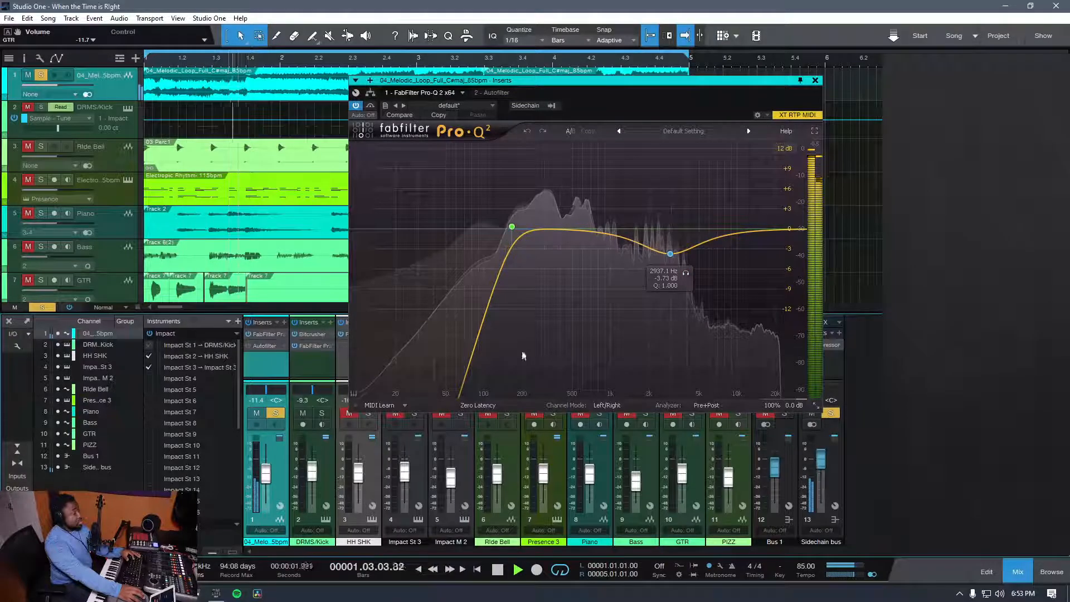
Step: Listen to the 2937 Hz EQ band of Pro-Q 2 in isolation, and close the plug-in window
left_click(684, 277)
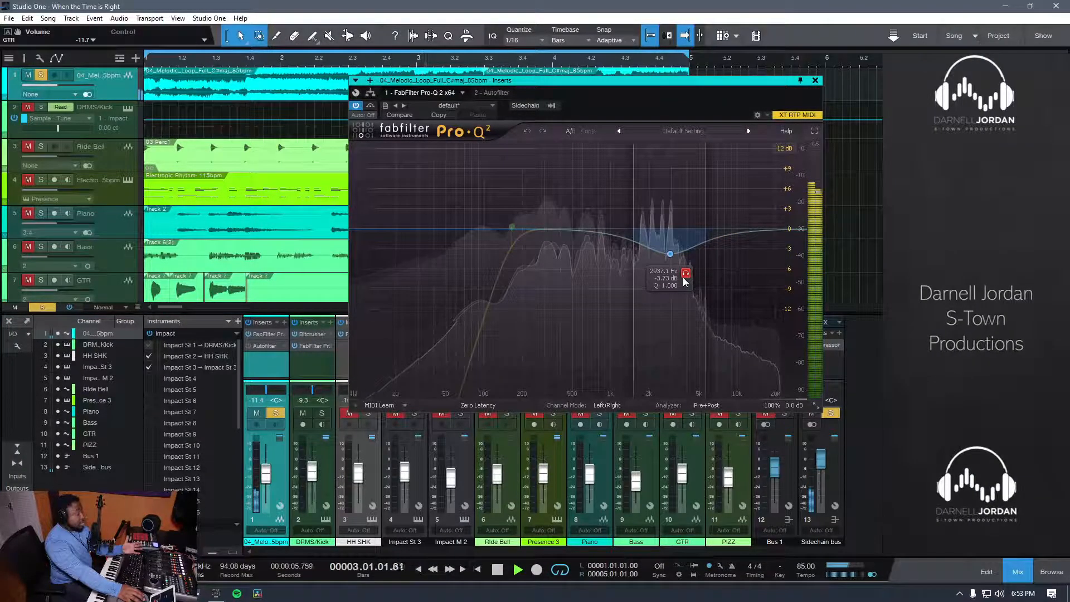
left_click(684, 277)
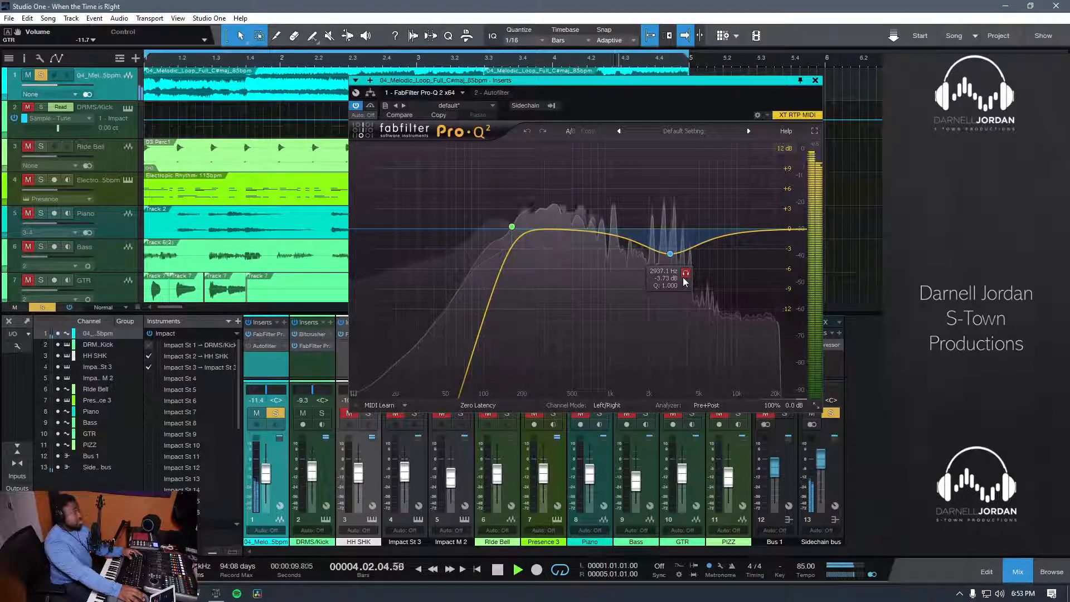
left_click(816, 81)
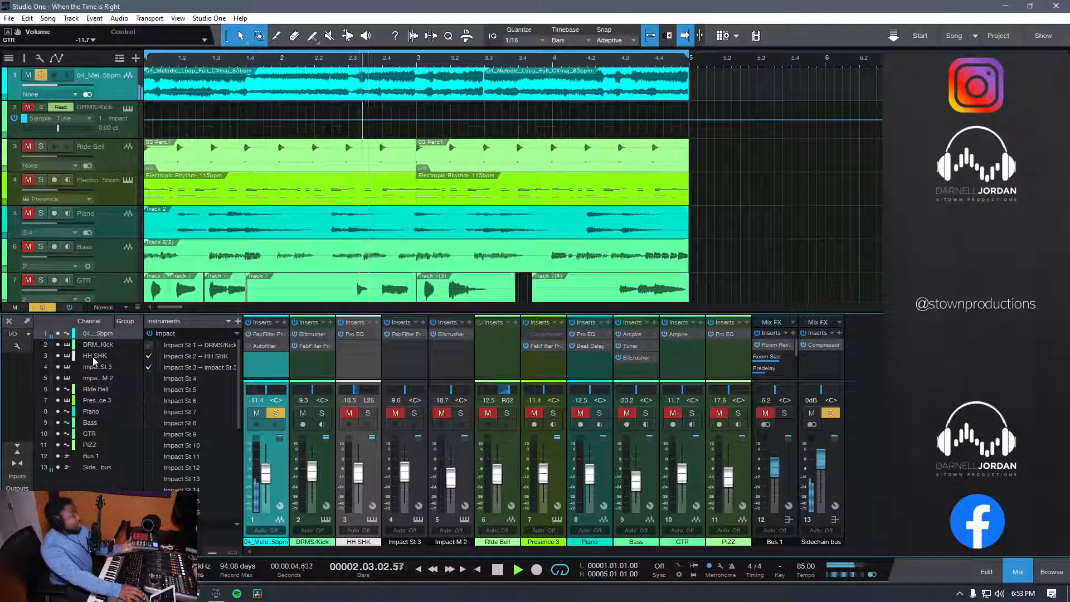
Step: Solo the Bass track to hear it together with the melodic loop
scroll(274, 251, "down", 2)
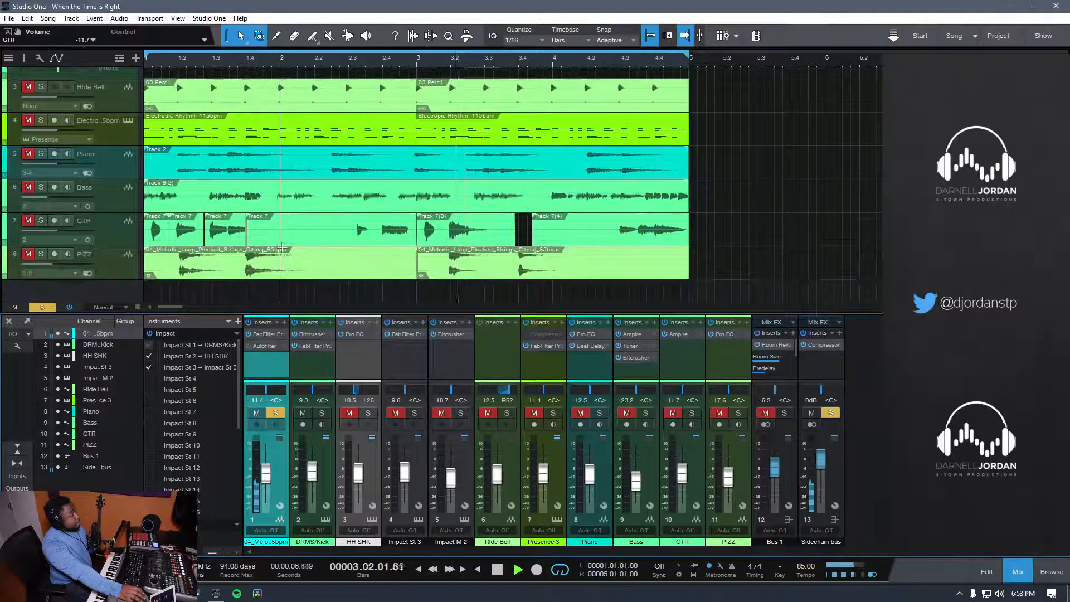
scroll(186, 256, "up", 2)
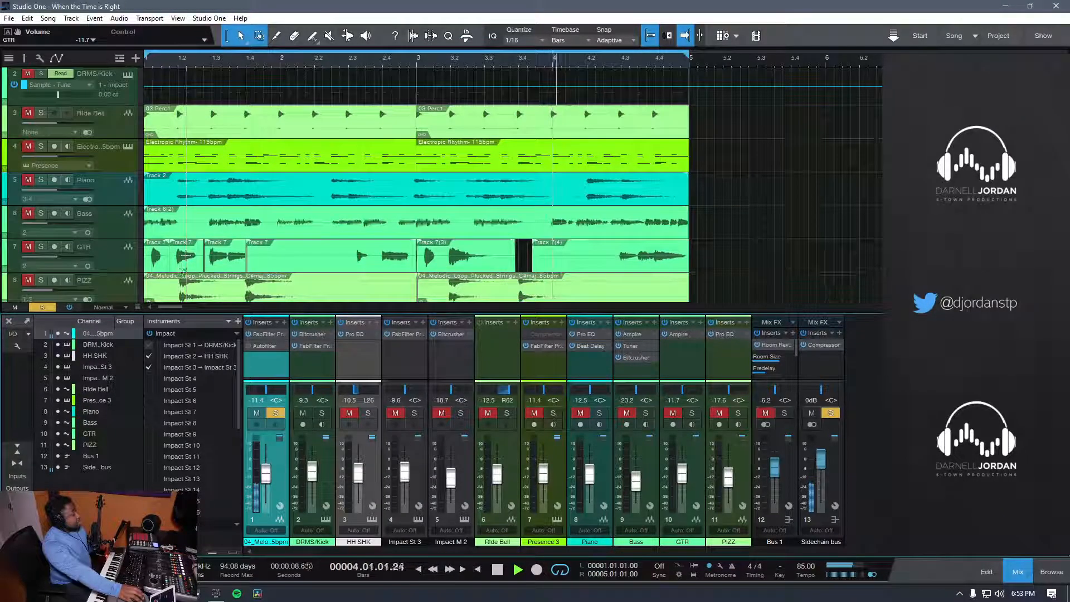
left_click(41, 213)
scroll(290, 243, "up", 1)
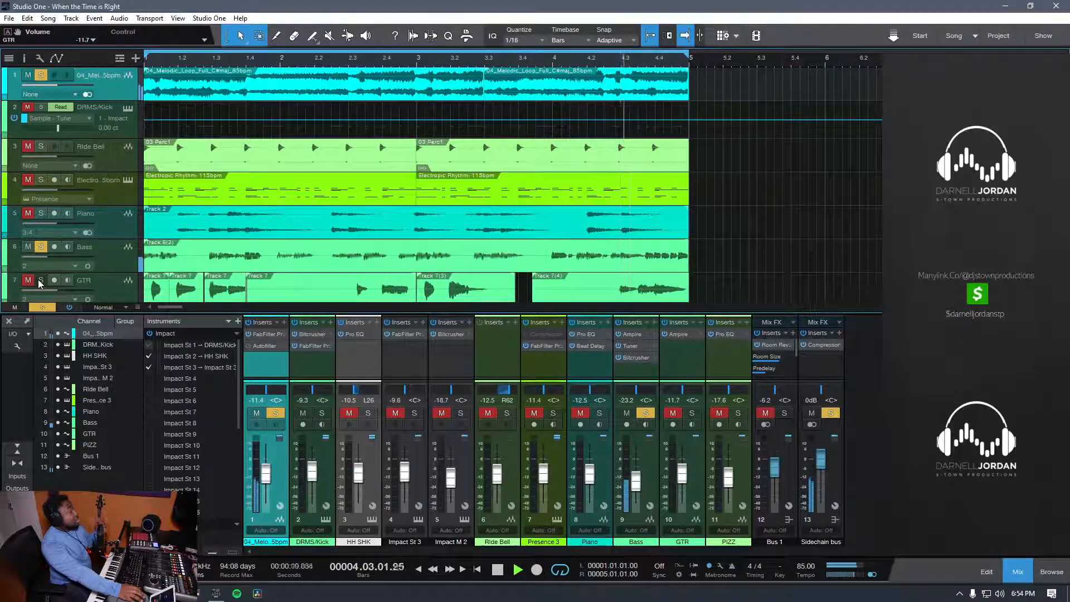
Step: Solo the GTR track, take Bass out of solo, and audition the guitar with the melodic loop
left_click(39, 282)
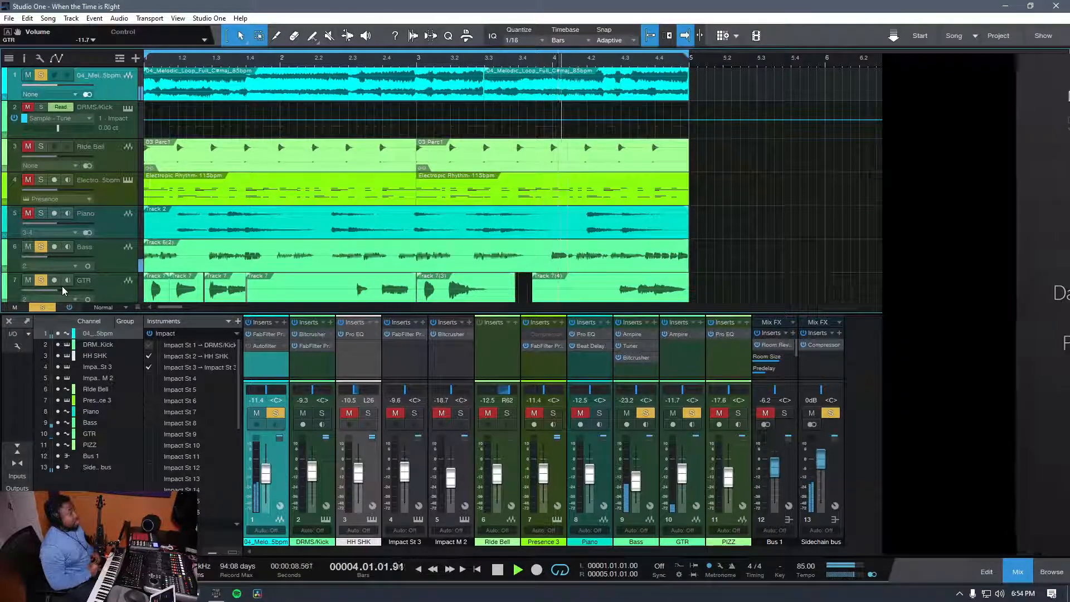
left_click(40, 248)
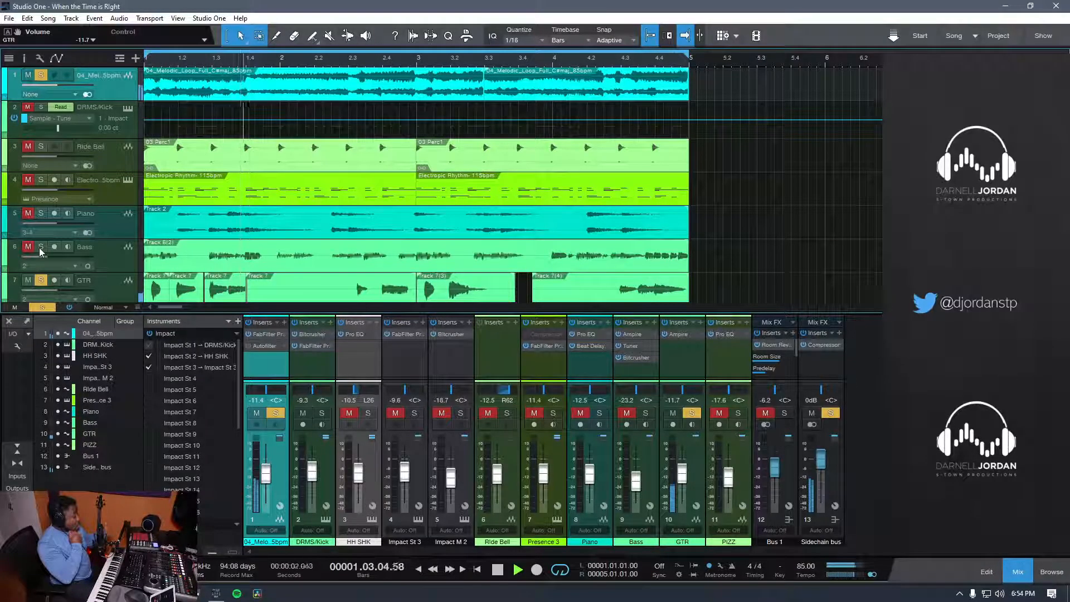
key("space")
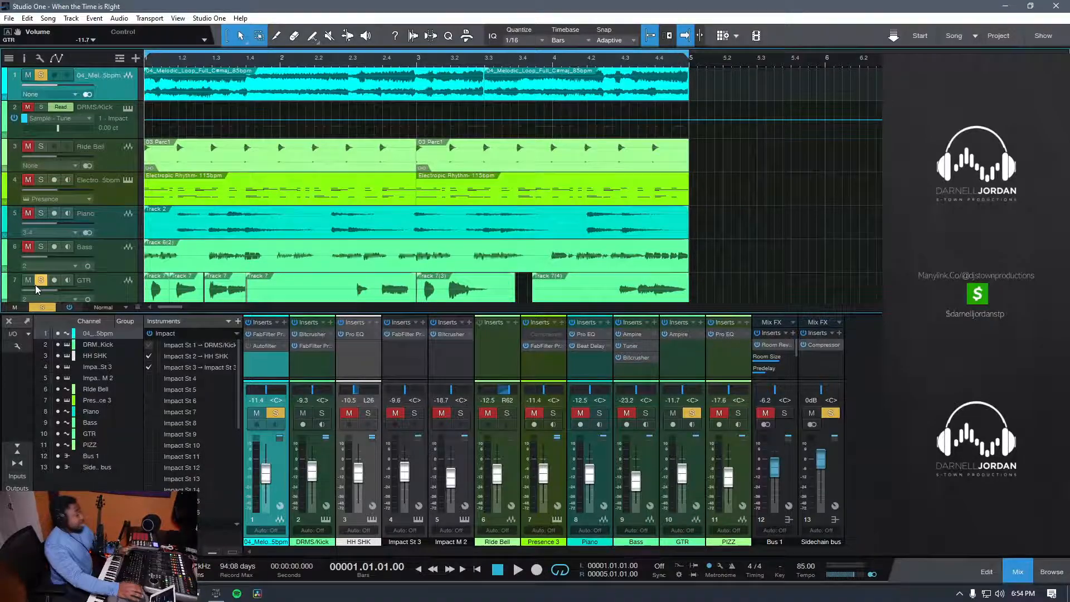
key("space")
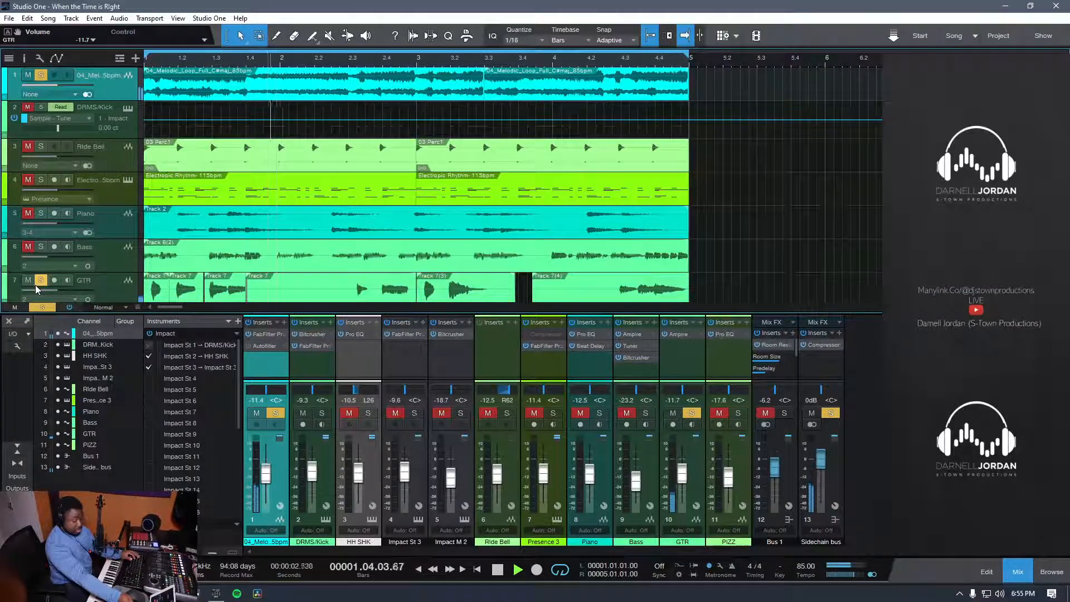
key("space")
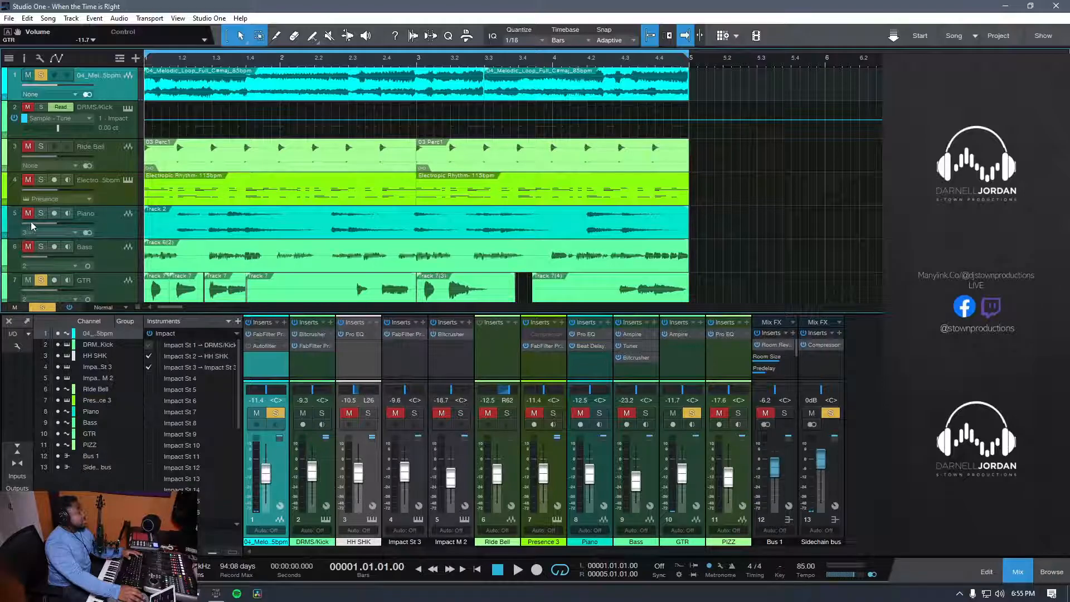
Step: Solo the PIZZ track temporarily and audition it together with the guitar and the melodic loop
scroll(50, 259, "down", 2)
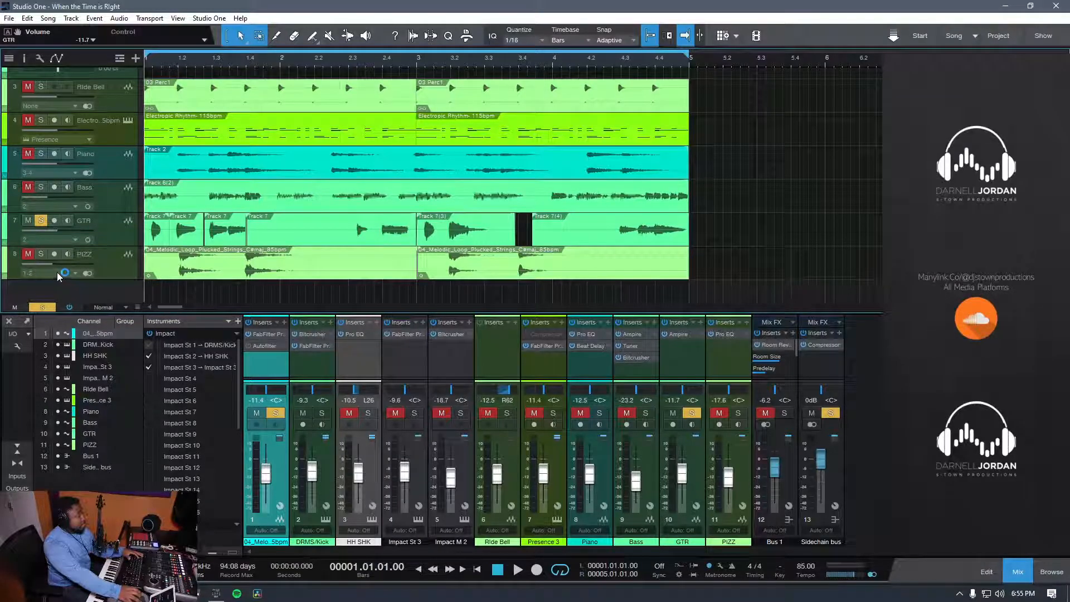
left_click(28, 253)
left_click(39, 254)
key("space")
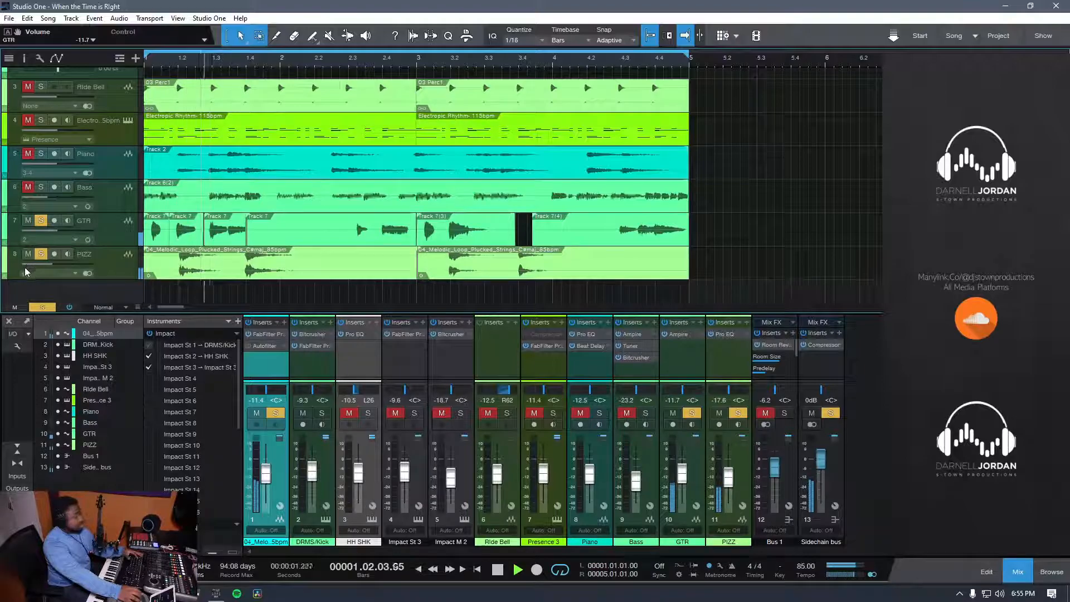
key("space")
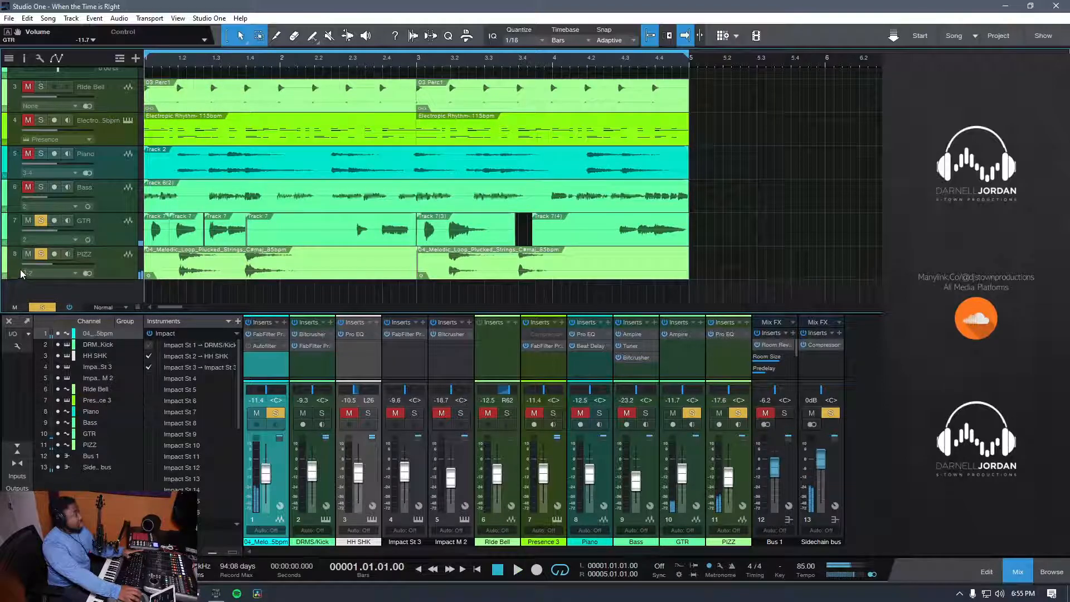
scroll(108, 239, "up", 3)
scroll(54, 188, "down", 2)
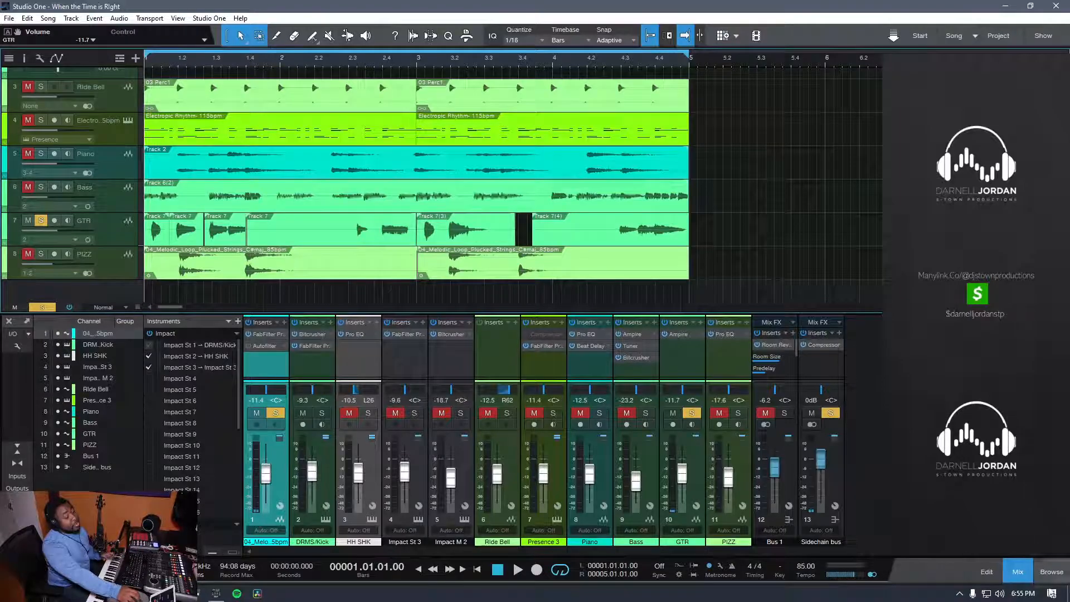
Step: Show the browser again and select the first plucked strings event on the PIZZ track
left_click(1050, 573)
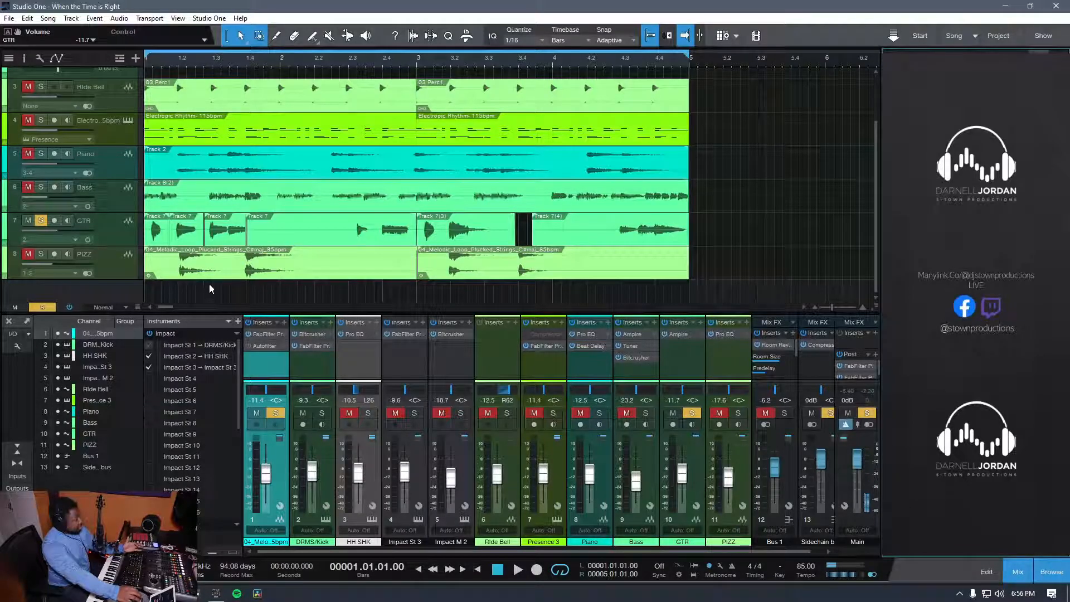
left_click(242, 271)
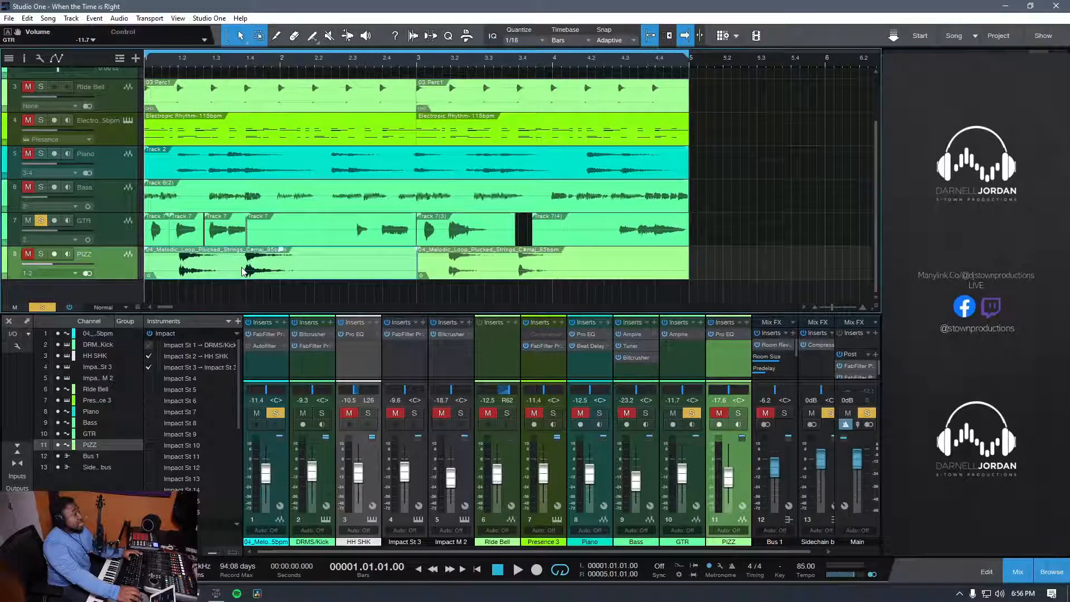
Step: Switch the solo from the guitar to the PIZZ track and audition the plucked strings alone
left_click(37, 255)
key("space")
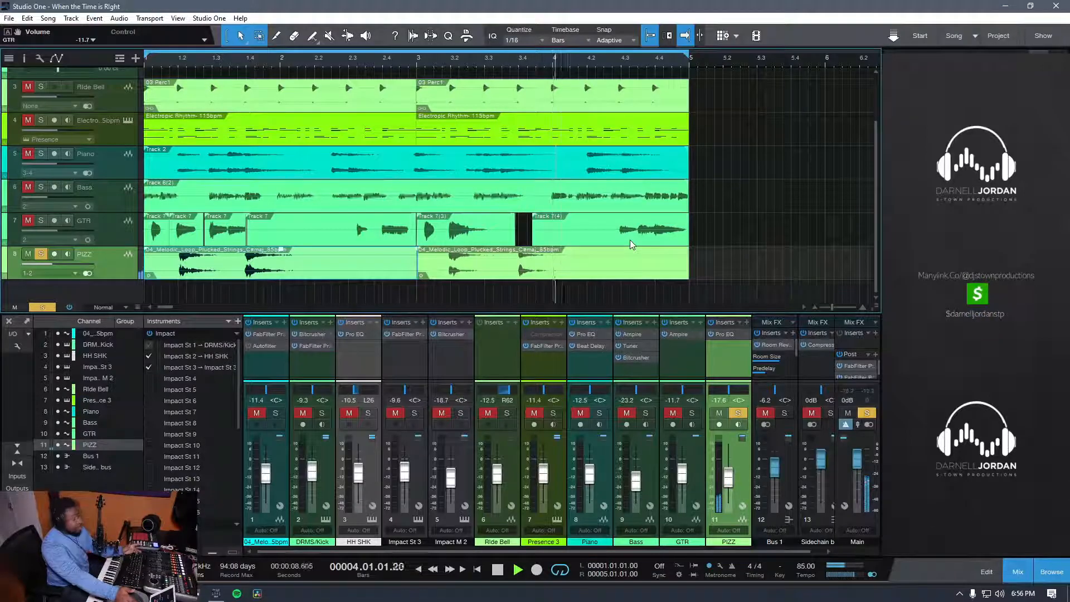
scroll(630, 240, "up", 3)
key("space")
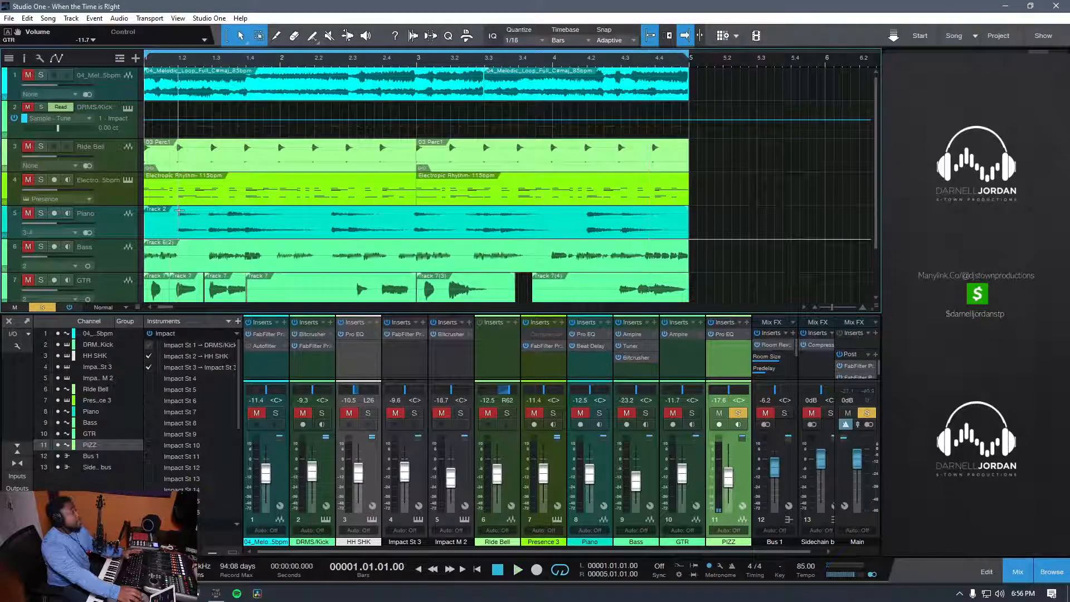
Step: Solo the Bass and GTR tracks together with PIZZ and play the three layers
scroll(94, 223, "down", 2)
scroll(68, 254, "up", 3)
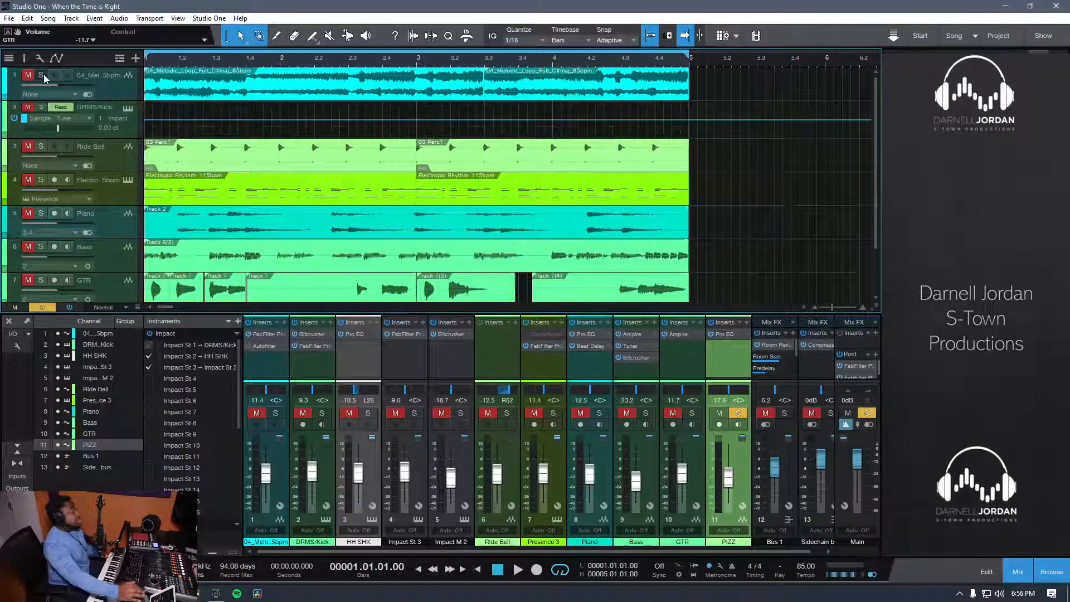
scroll(16, 221, "down", 2)
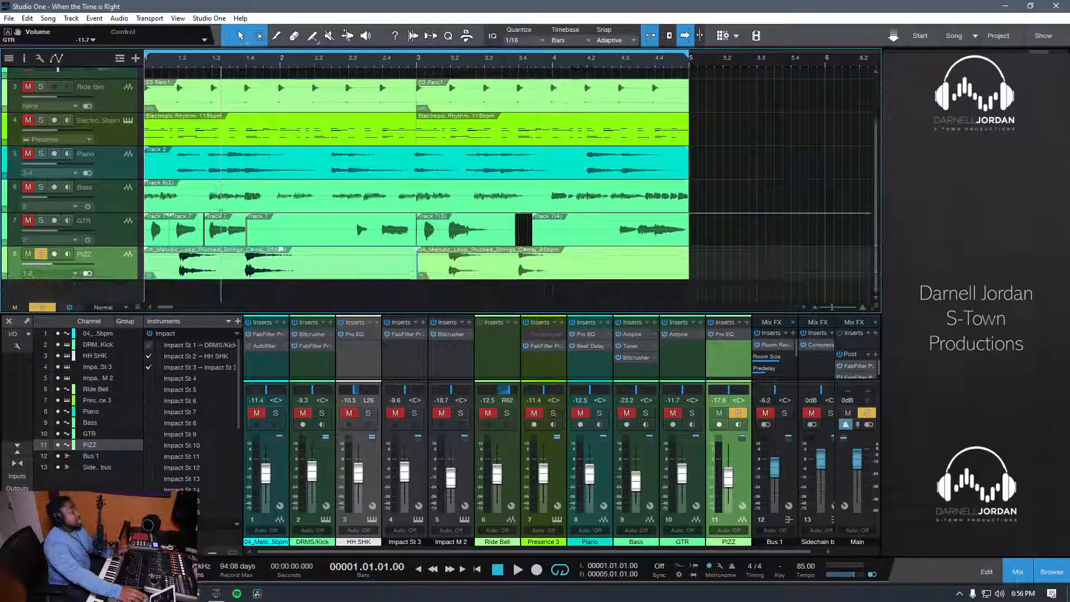
left_click(41, 186)
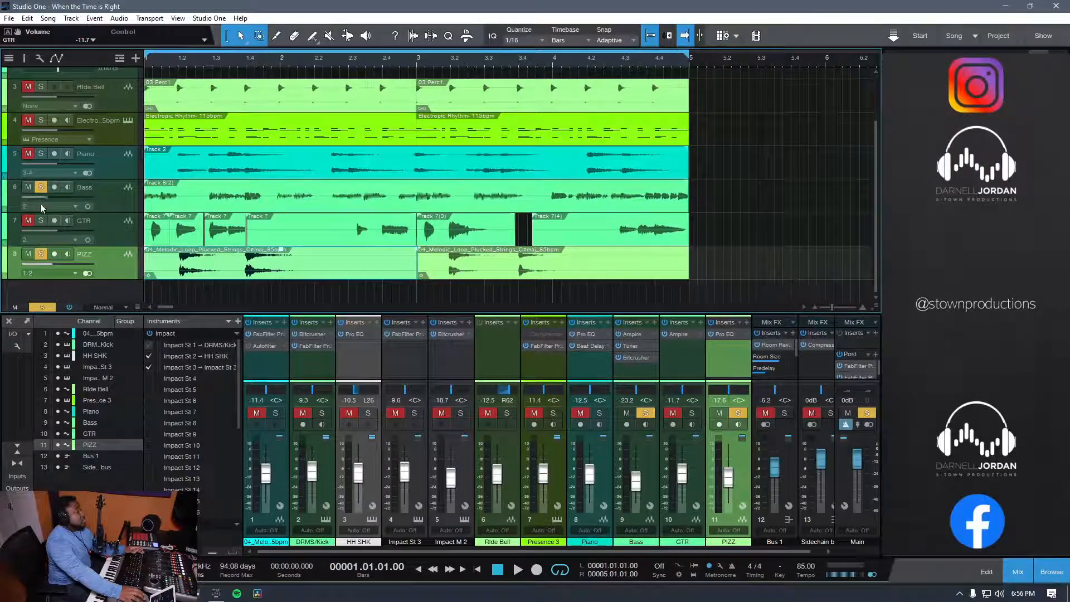
left_click(41, 221)
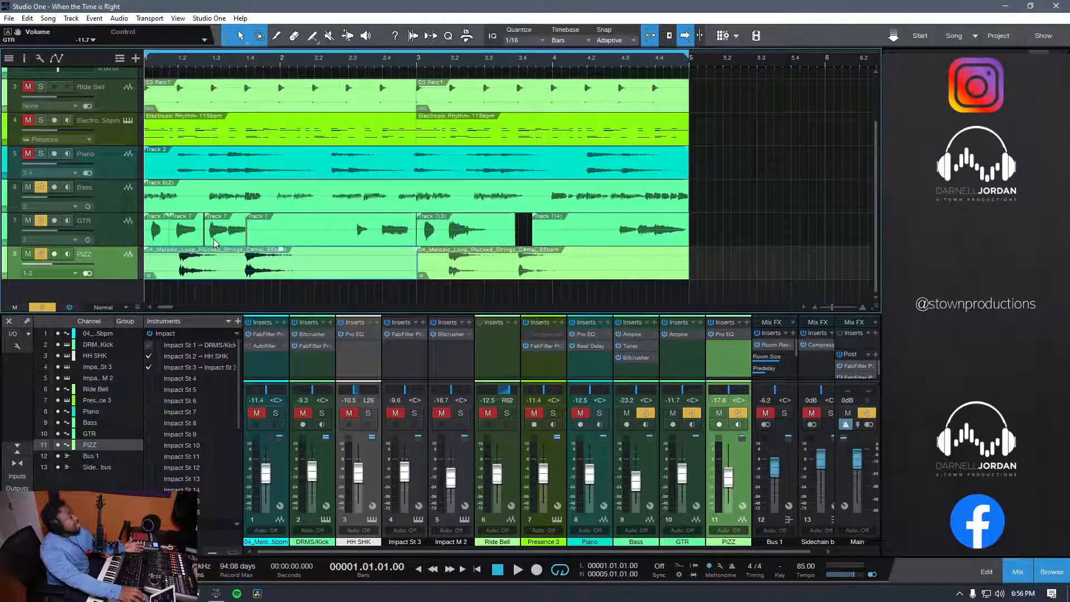
scroll(187, 220, "up", 2)
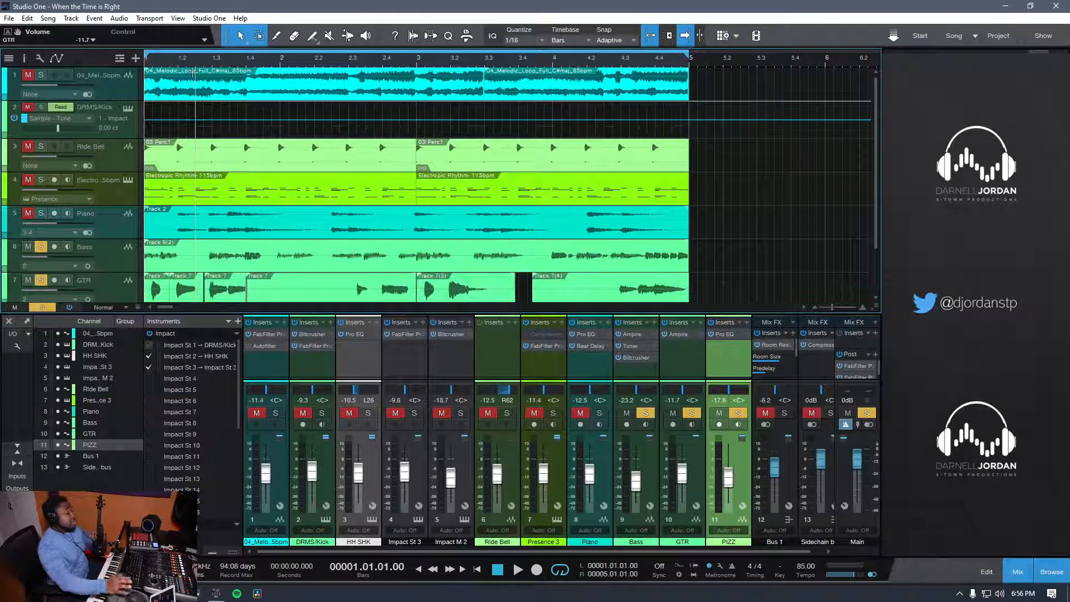
key("space")
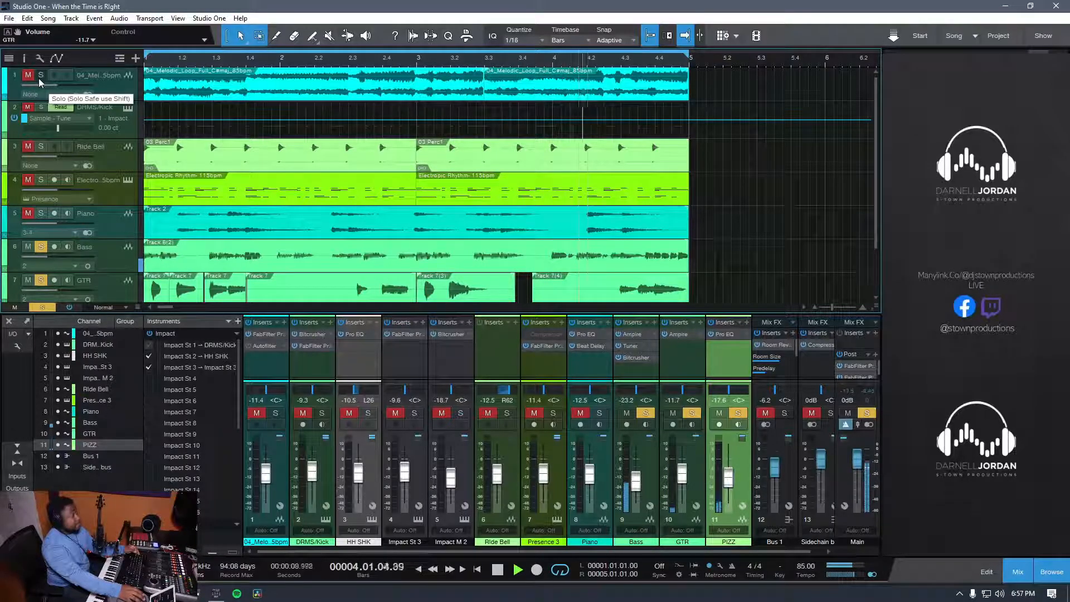
Step: Add the melodic loop, DRMS/Kick and Ride Bell tracks to the solo, then clear all solos and audition the full mix
left_click_drag(38, 76, 51, 145)
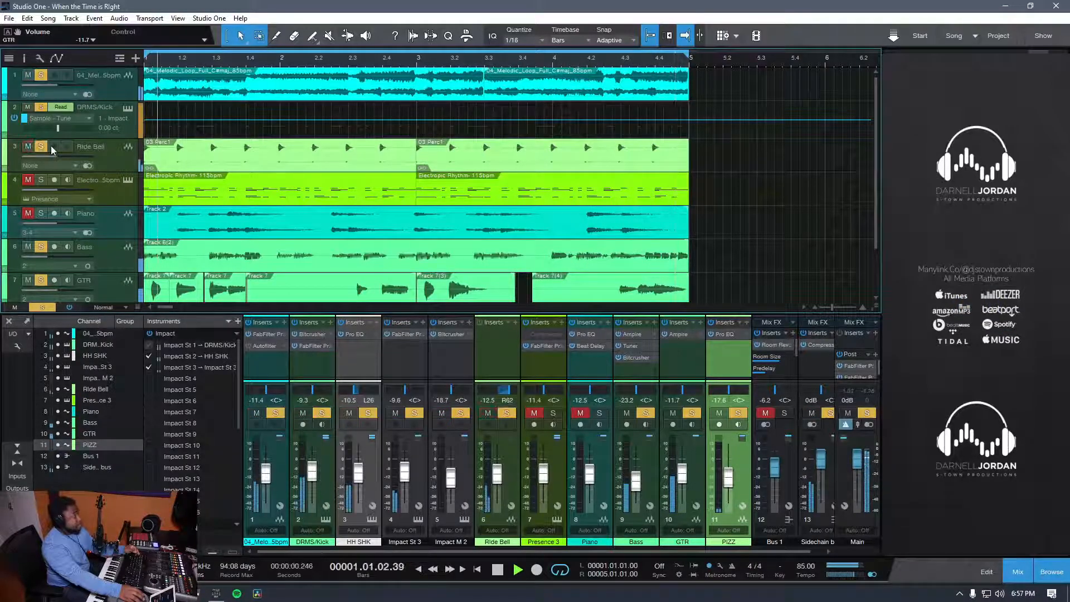
left_click(44, 308)
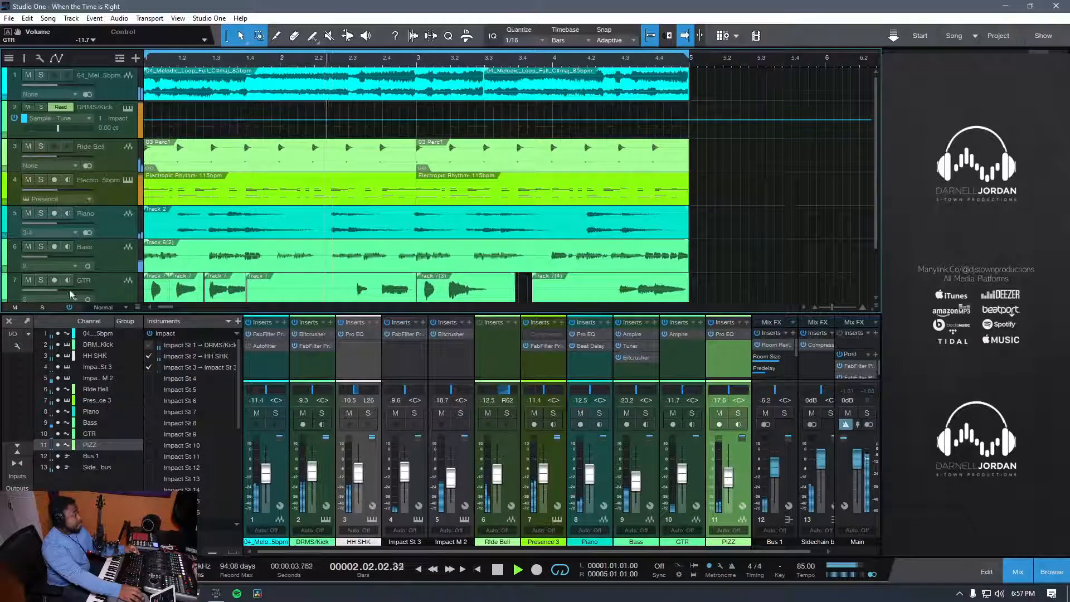
scroll(220, 248, "down", 2)
scroll(223, 245, "up", 2)
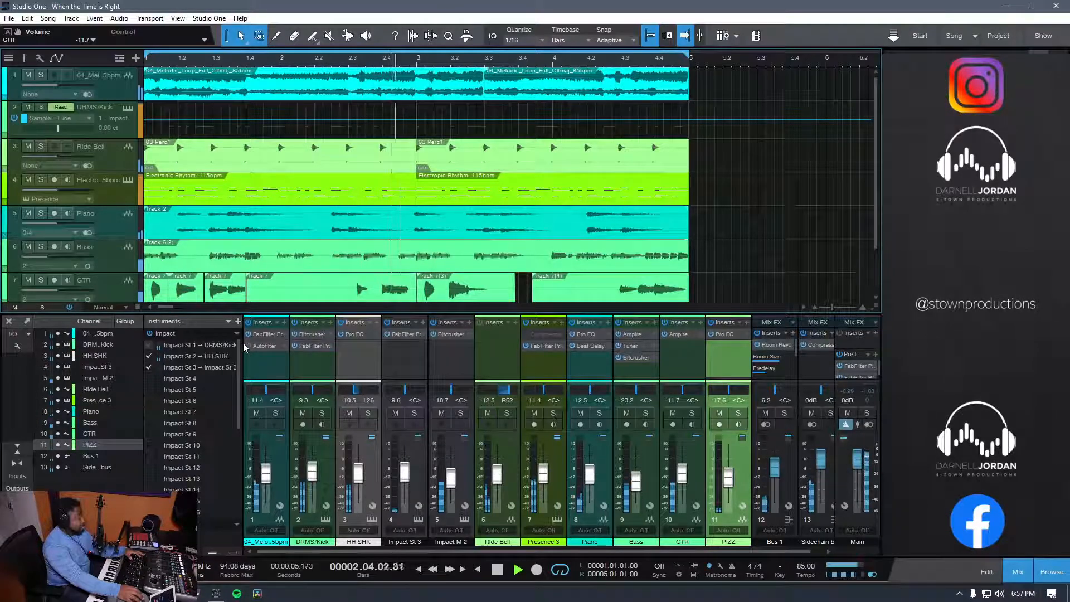
key("space")
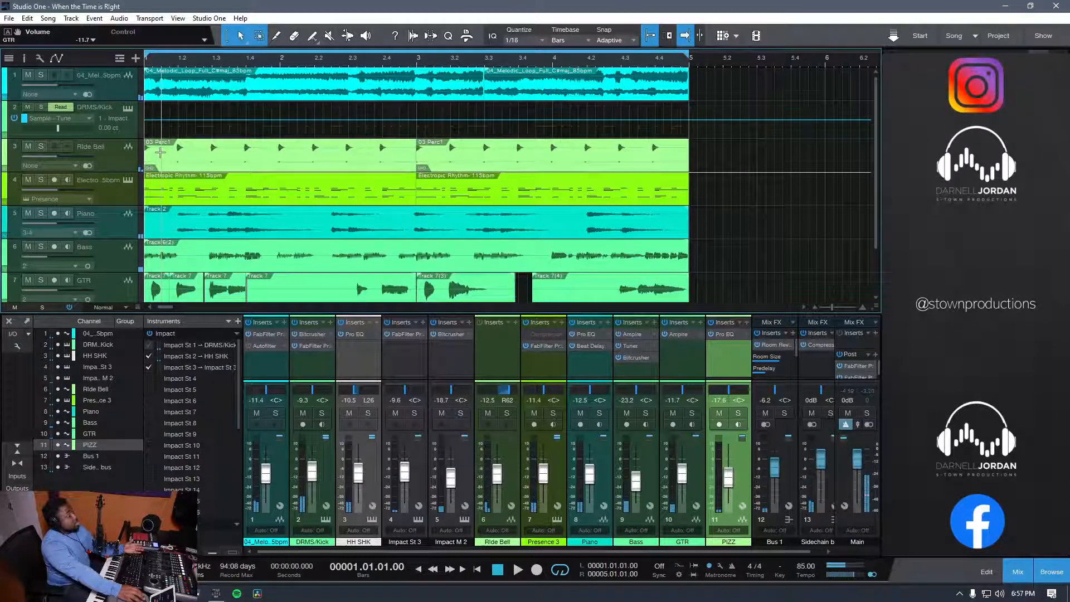
Step: Select the first Ride Bell event, solo and play that track, and add the Electropic Rhythm track to the solo
left_click(229, 170)
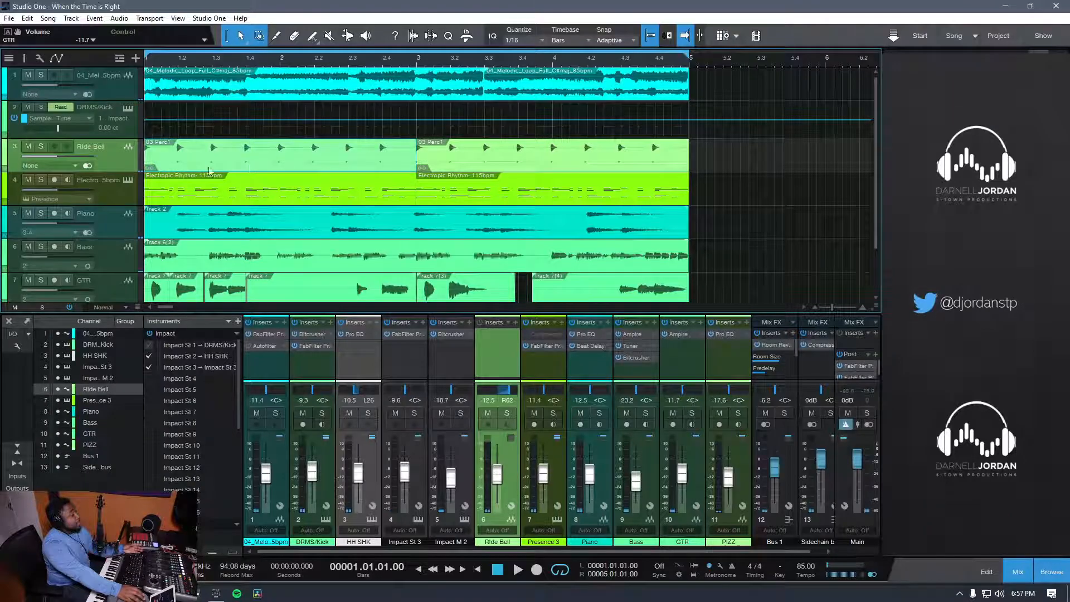
left_click(41, 146)
key("space")
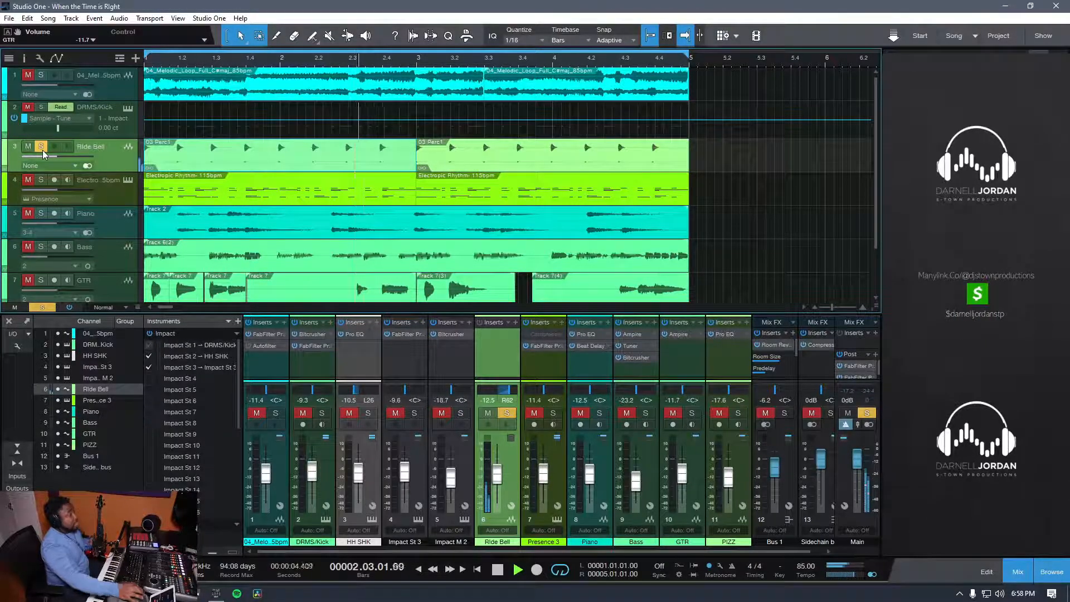
left_click(41, 180)
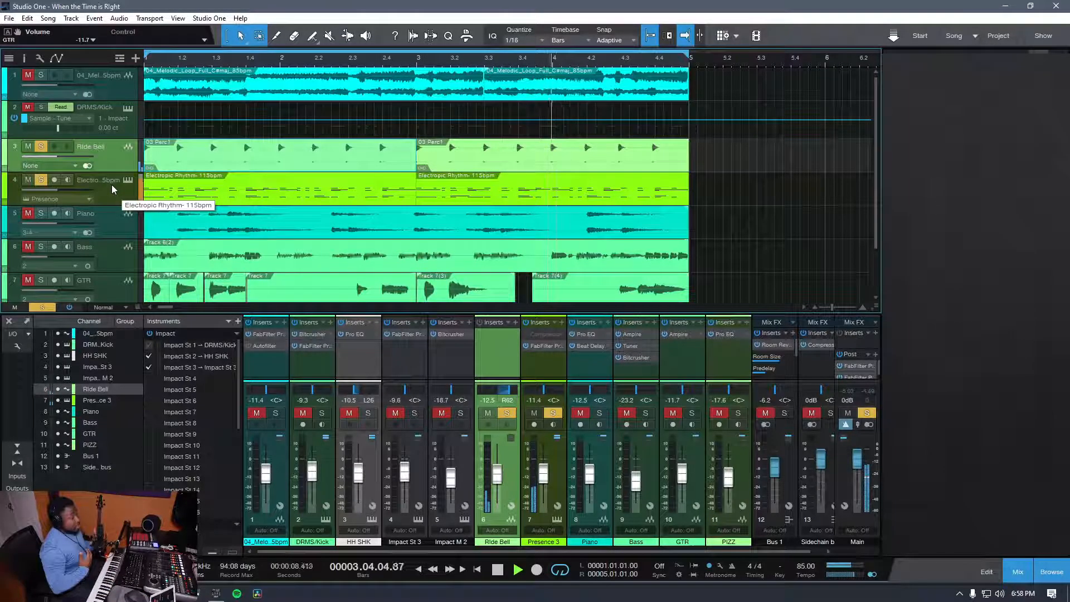
Step: Inspect the Presence XT instrument behind the Electropic Rhythm track and close its window
left_click(127, 182)
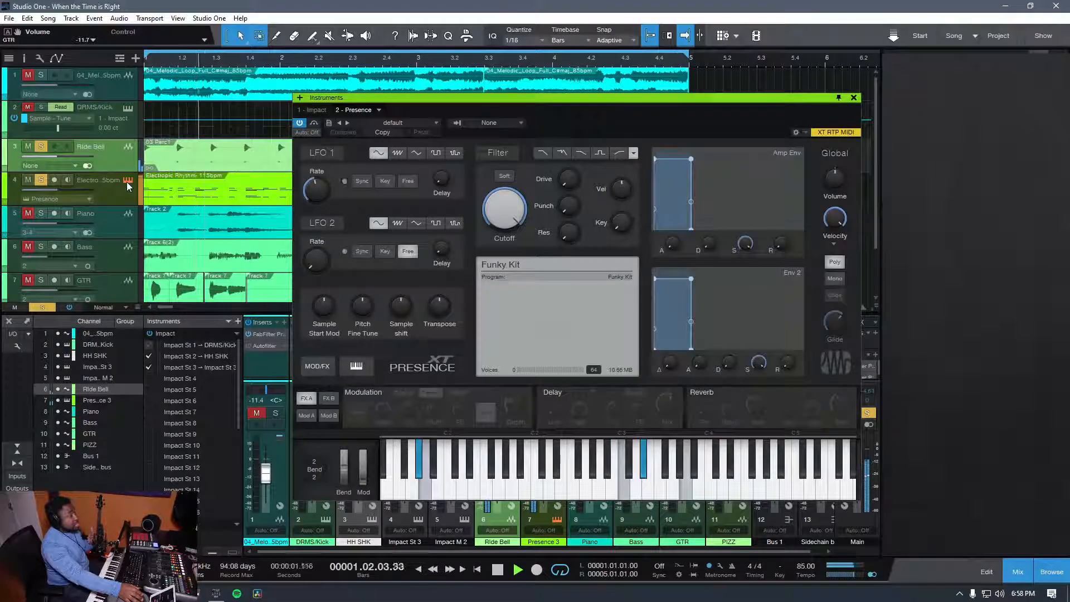
left_click(127, 181)
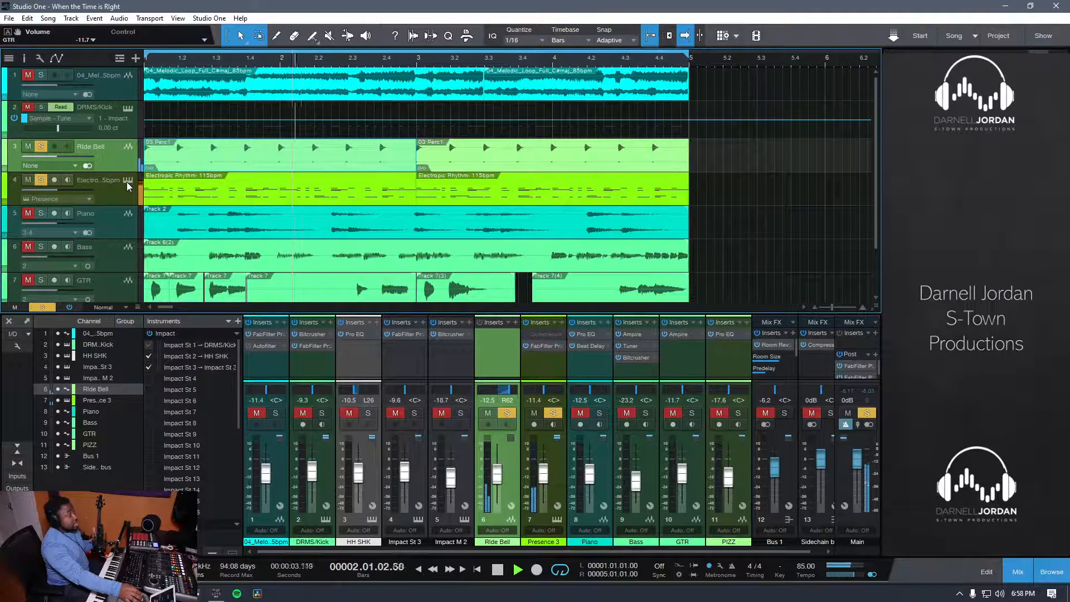
left_click(127, 182)
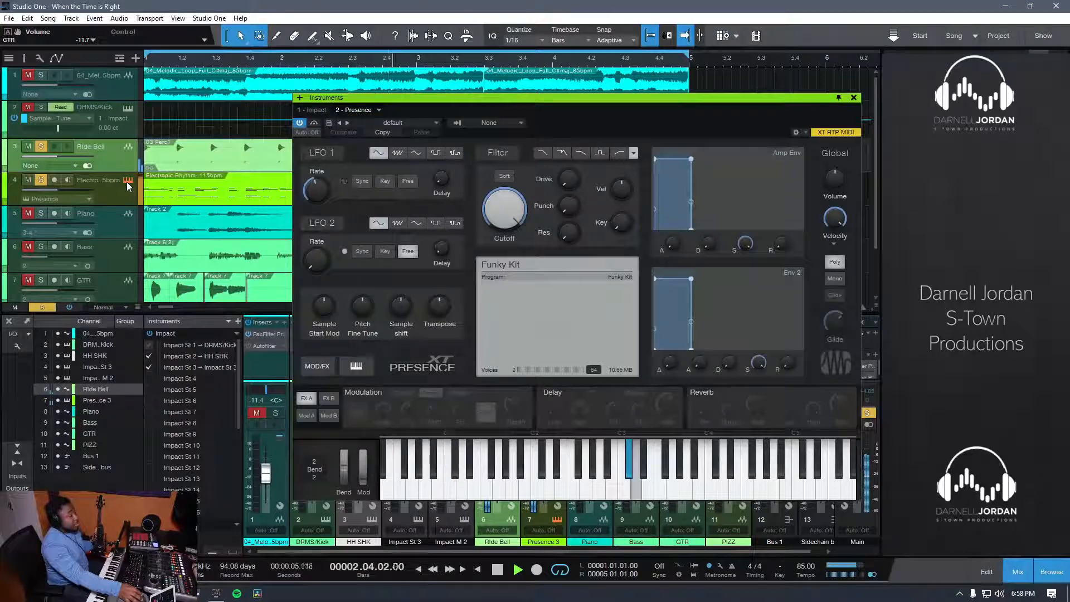
left_click(128, 182)
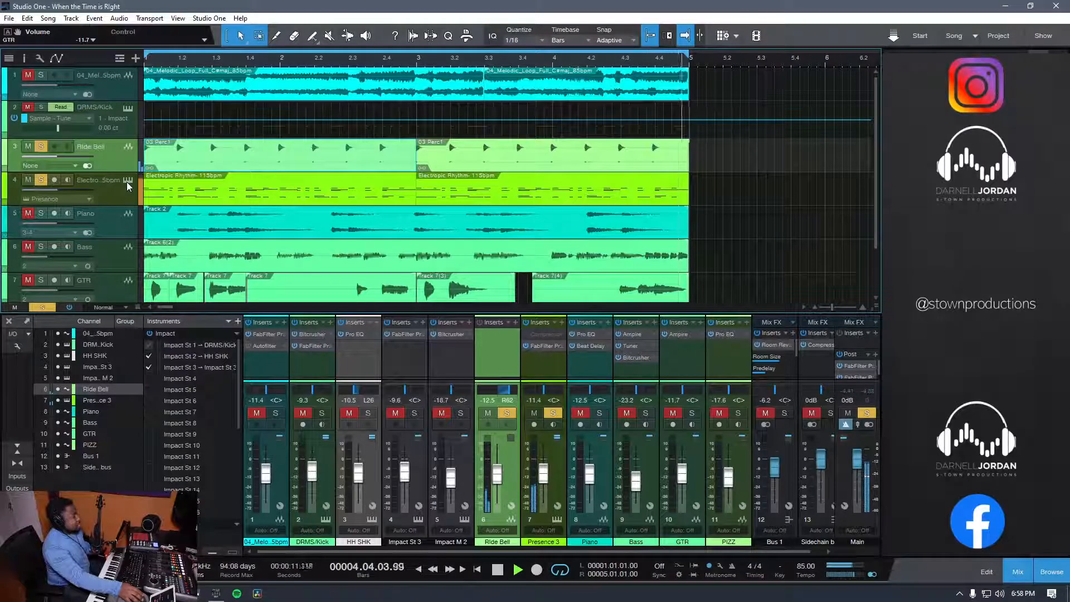
Step: Select the Electropic Rhythm track, check the FabFilter Pro-Q 2 insert on its Presence 3 channel, and close it
left_click(119, 188)
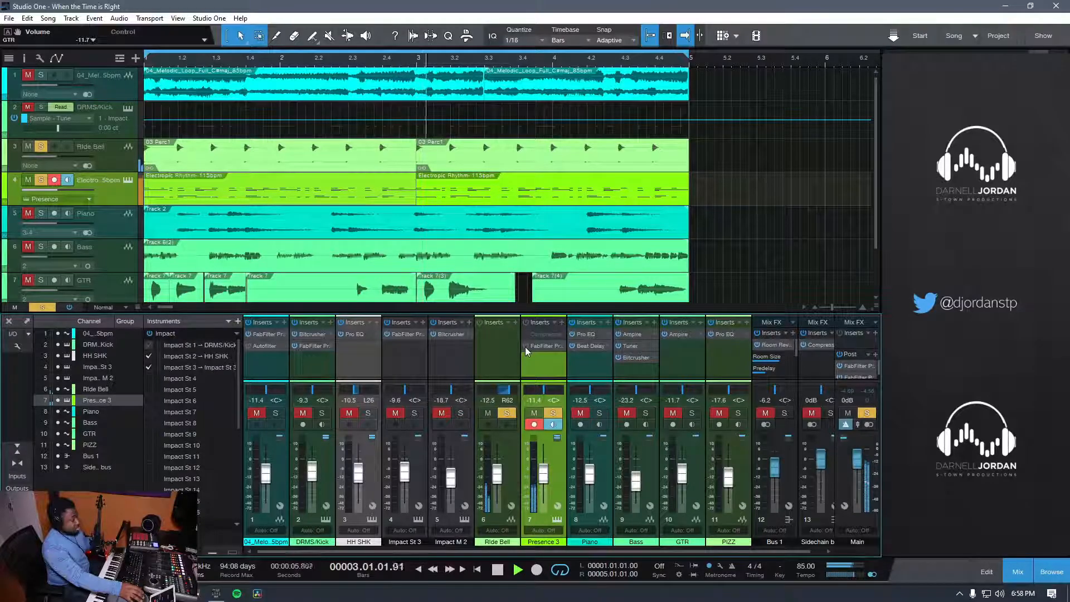
left_click(551, 346)
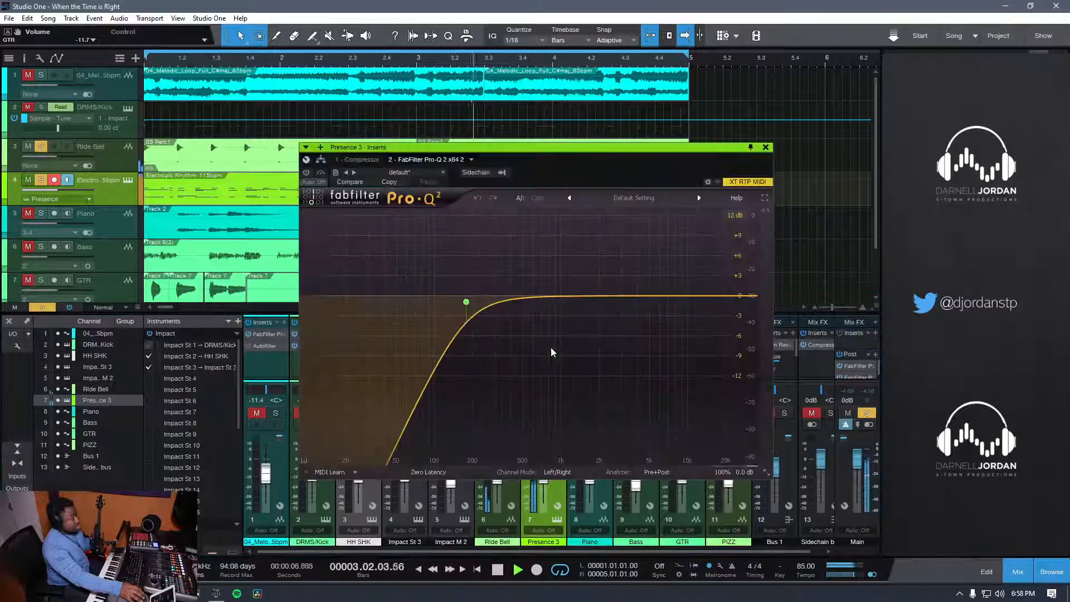
left_click(769, 146)
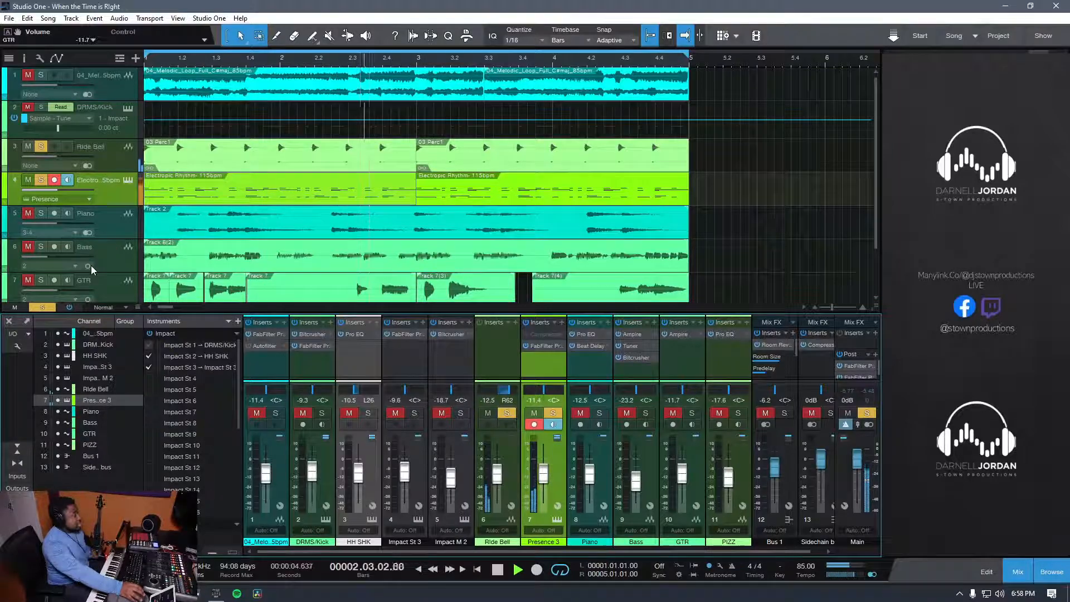
Step: Add the DRMS/Kick track to the solo and inspect the Clhat Metal pad in its Impact XT instrument
left_click(41, 107)
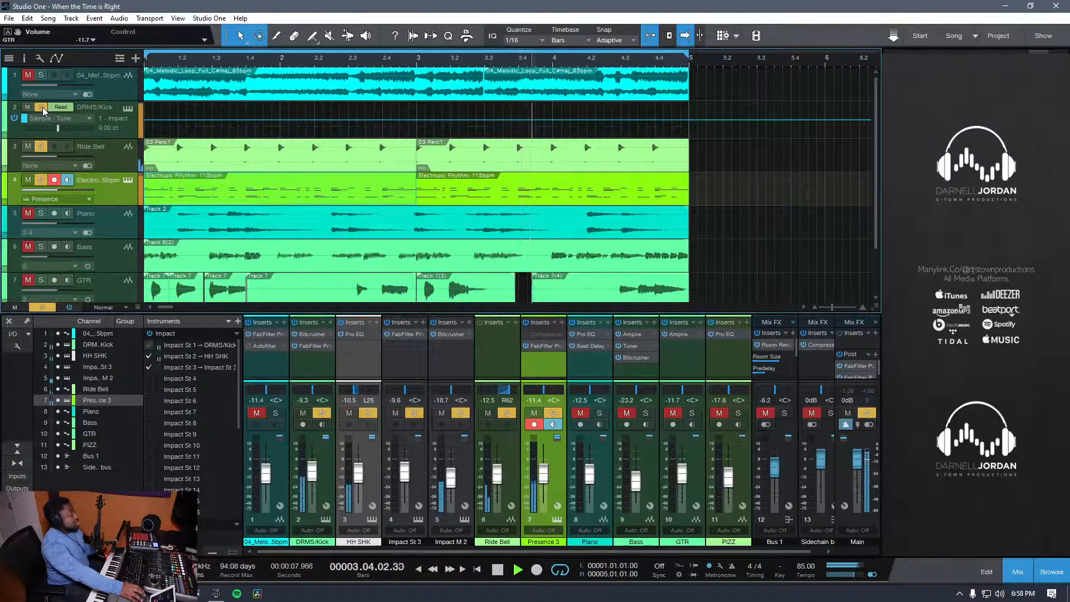
left_click(128, 108)
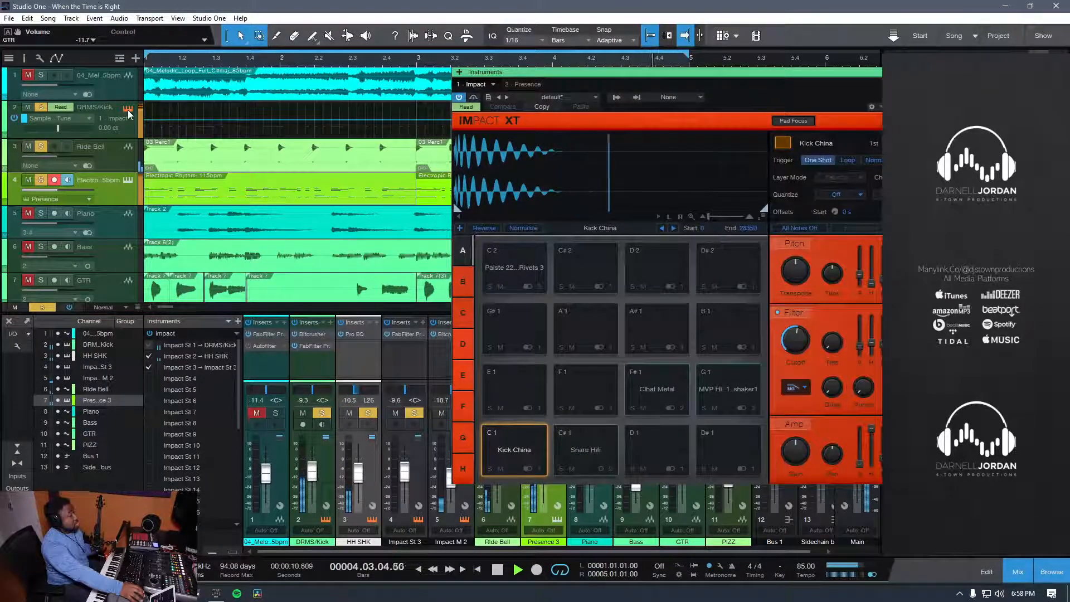
left_click(661, 395)
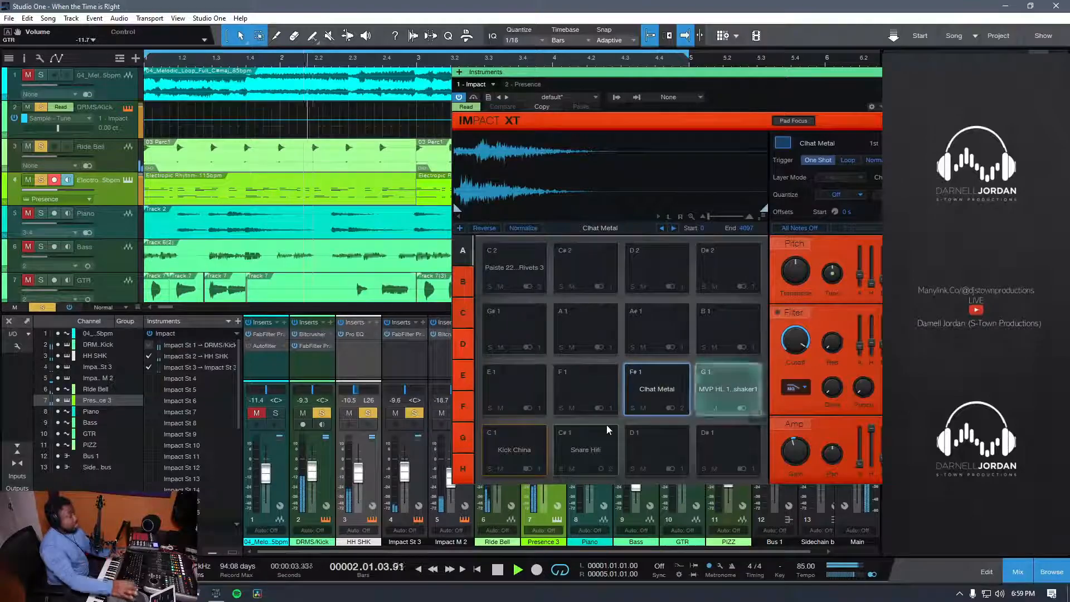
Step: Add the Piano track to the solo, close the Impact XT window, and select the Piano channel while auditioning it with the rhythm tracks
left_click(28, 213)
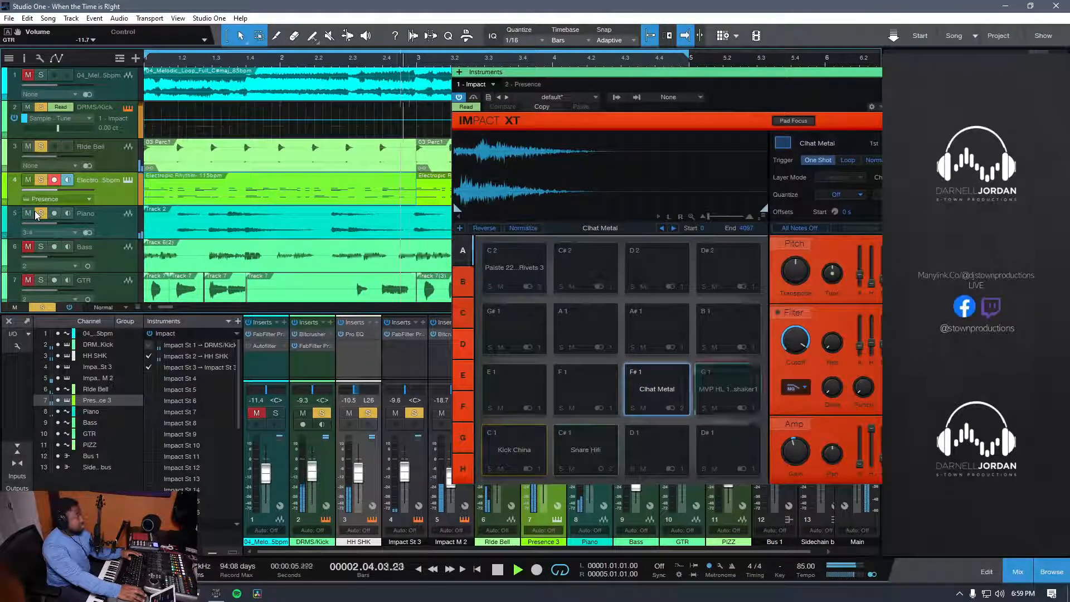
left_click(42, 214)
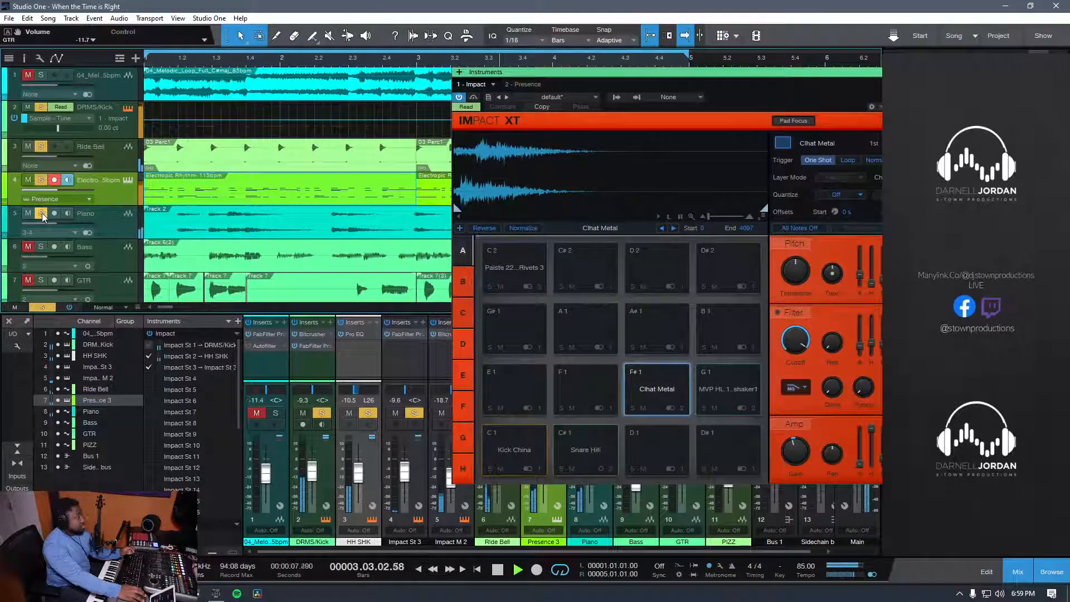
left_click(948, 71)
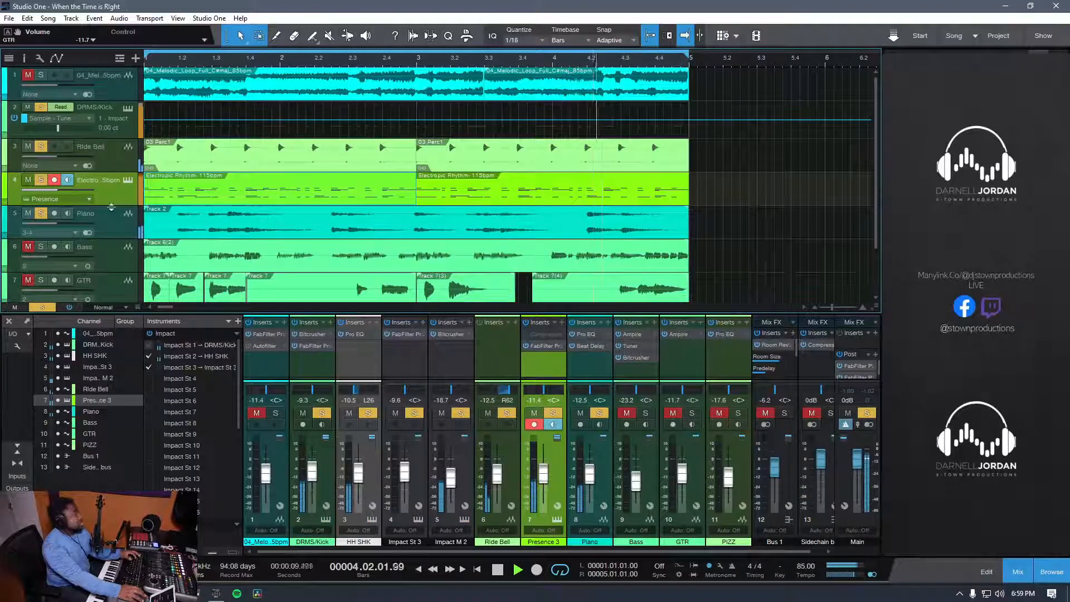
left_click(610, 353)
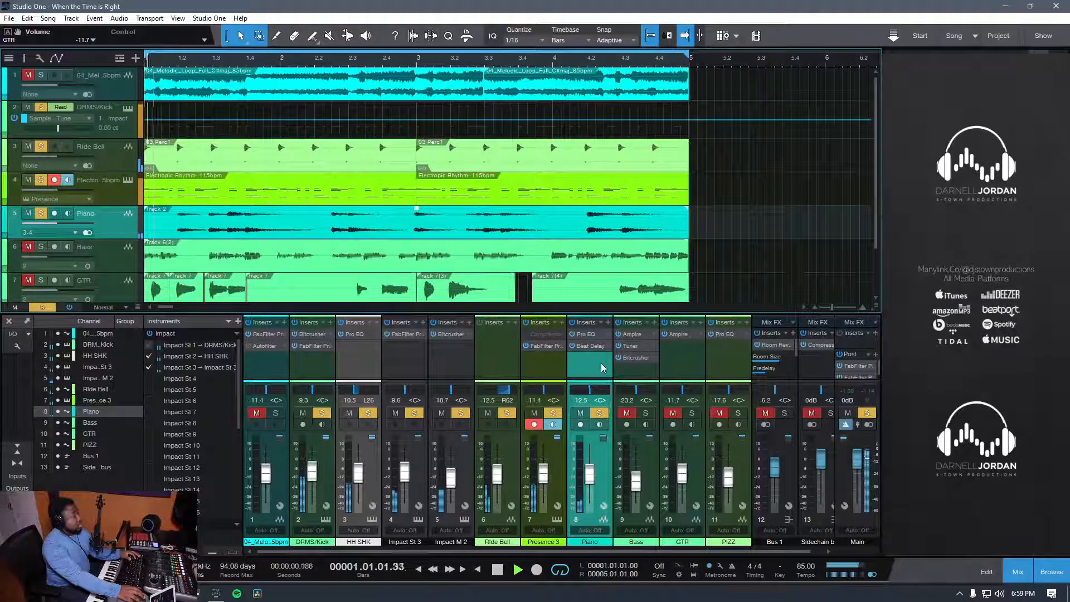
key("space")
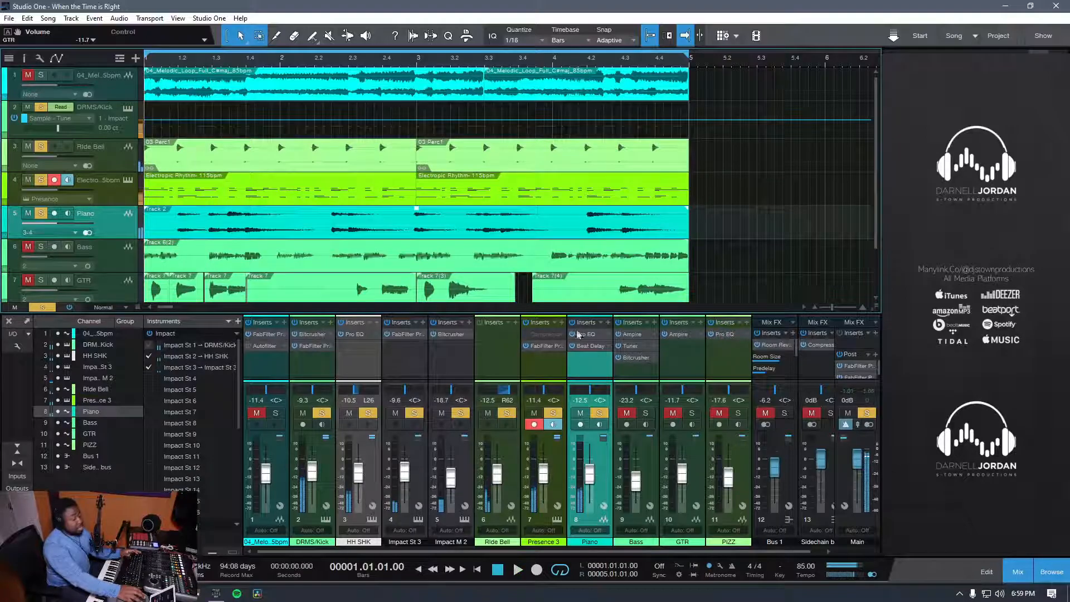
Step: Clear the other solos to audition the Piano track alone, and disarm recording and monitoring on Presence 3
left_click(559, 412)
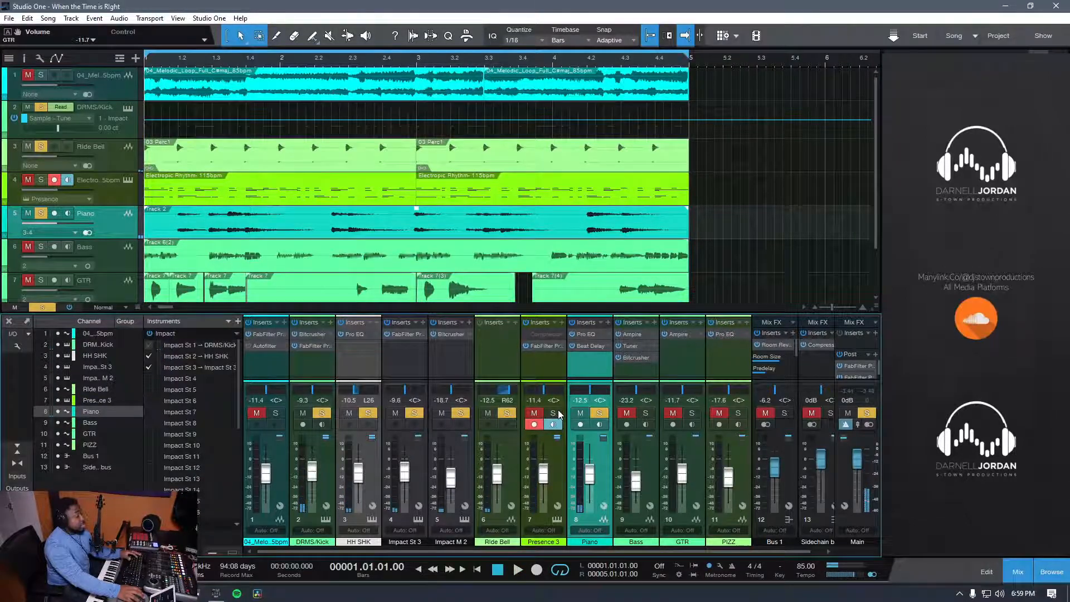
key("space")
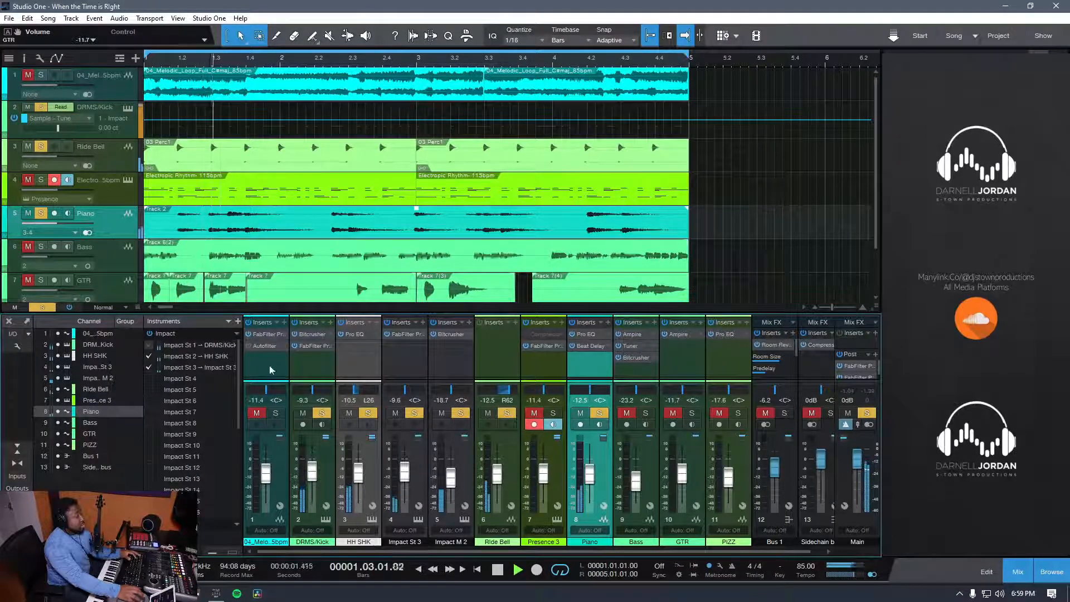
left_click(42, 308)
left_click(604, 413)
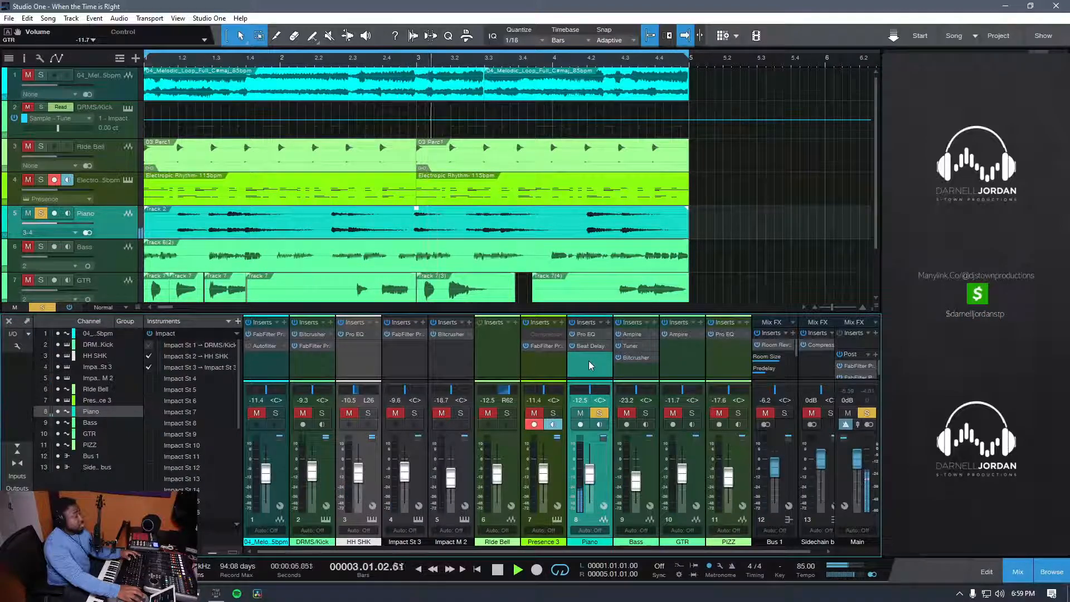
key("space")
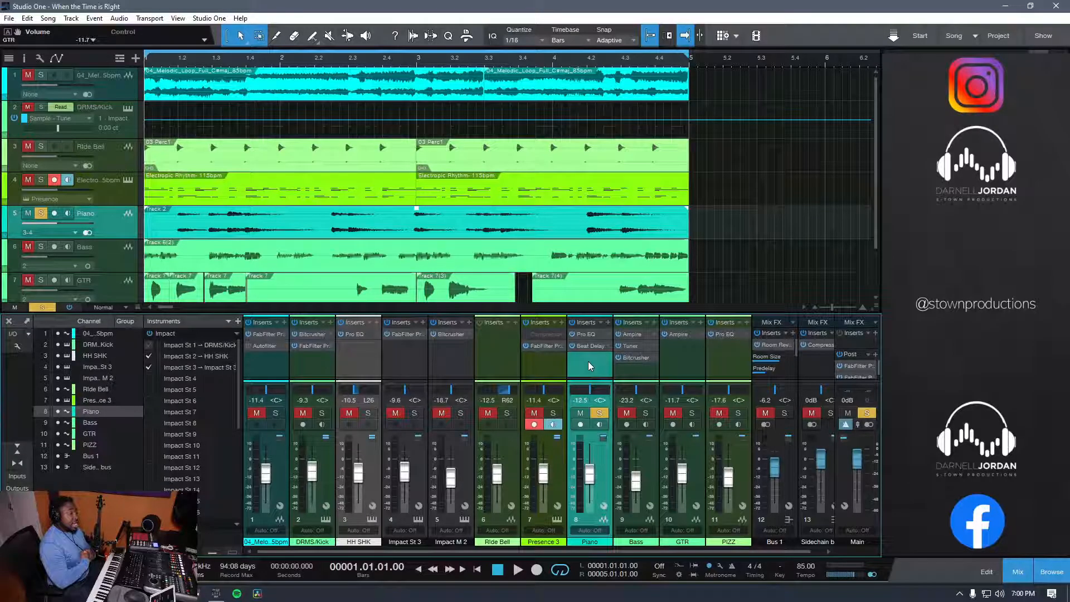
left_click(534, 425)
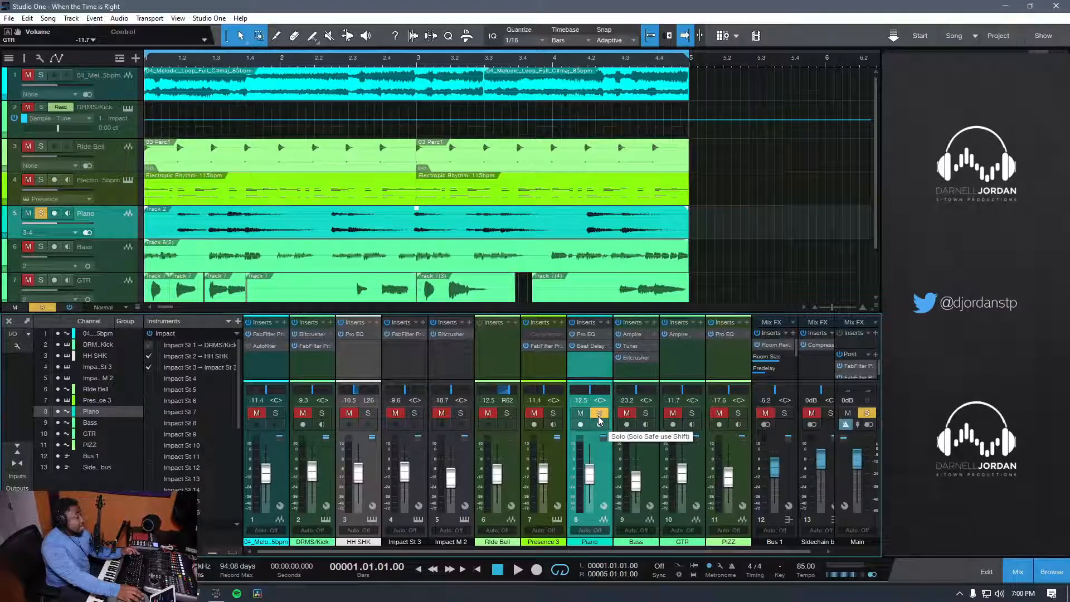
Step: Clear the Piano track's solo and audition the full arrangement with all tracks playing, stopping playback when done
scroll(190, 260, "down", 2)
scroll(196, 269, "up", 2)
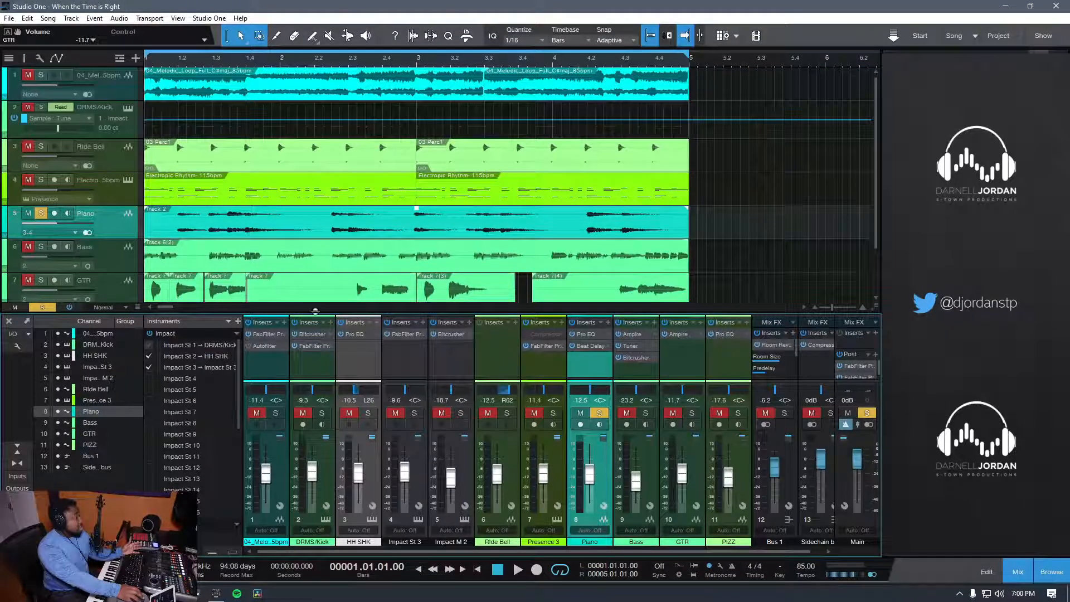
left_click(40, 216)
scroll(444, 239, "down", 2)
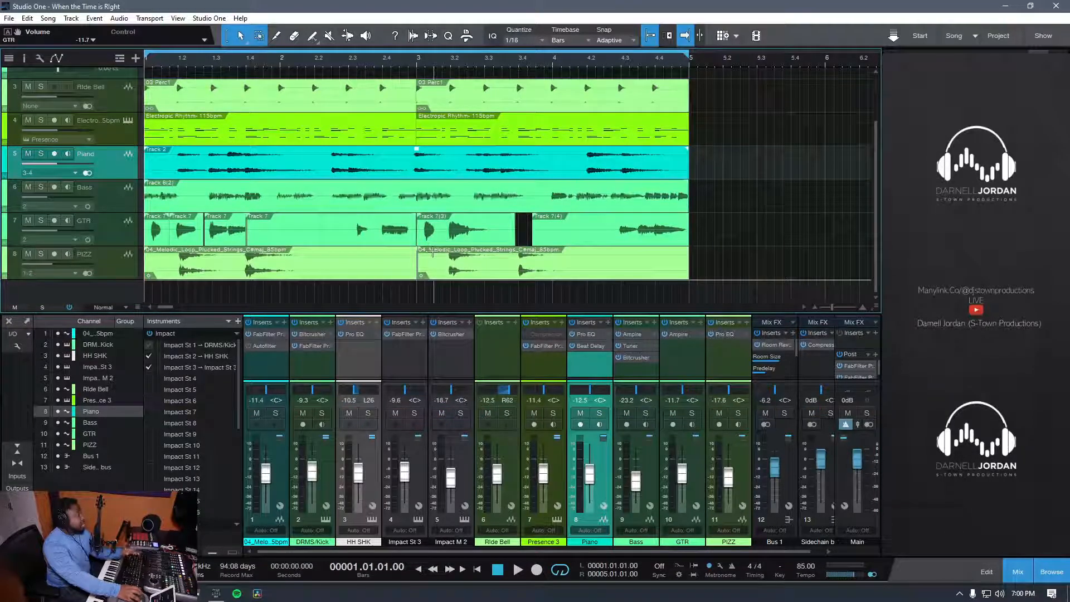
scroll(700, 249, "up", 2)
scroll(700, 250, "down", 2)
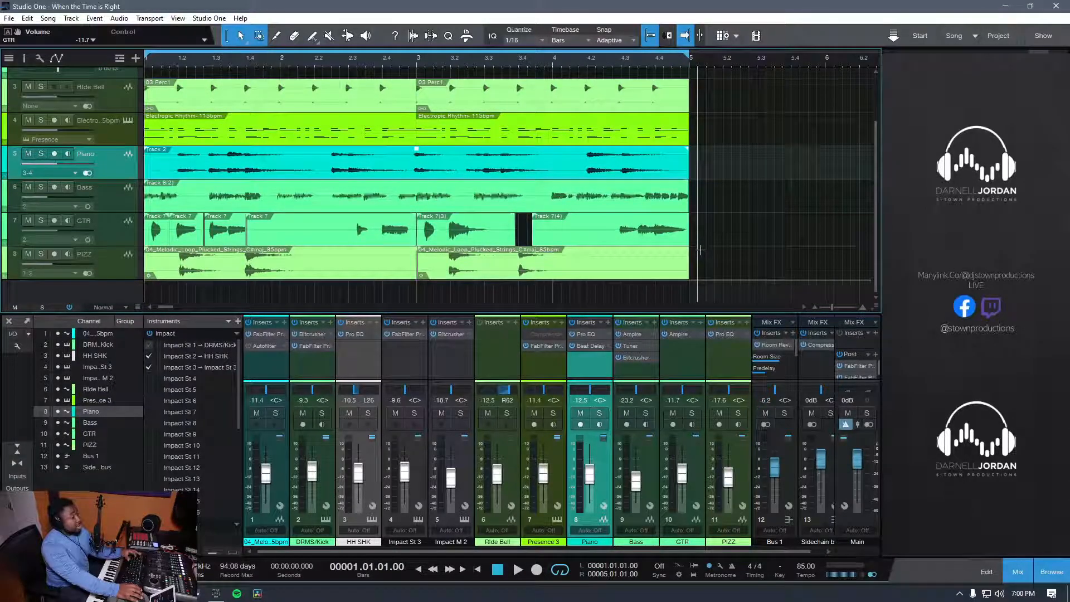
key("space")
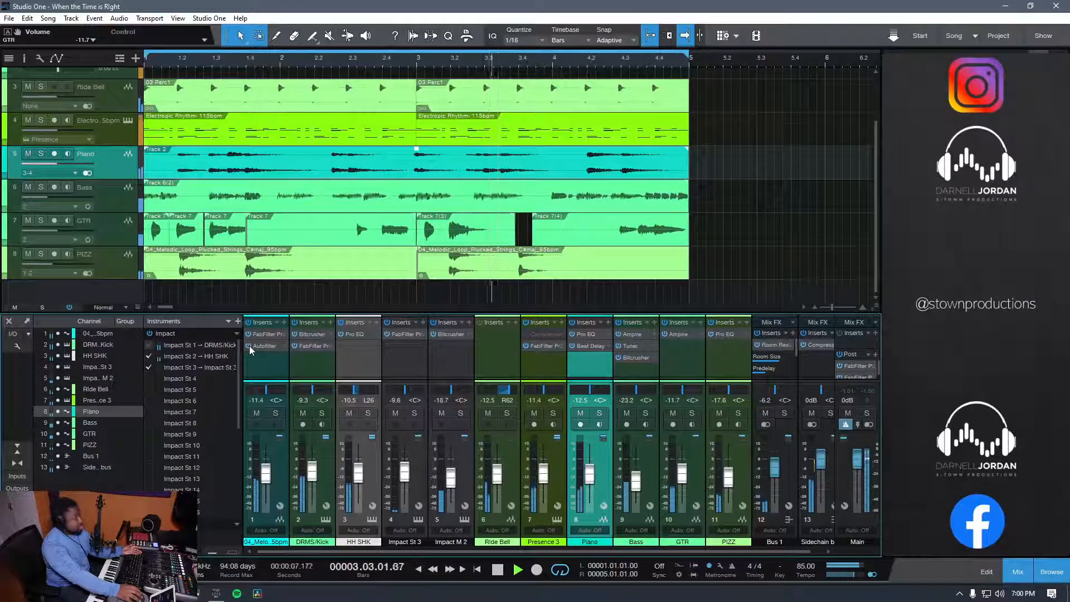
key("space")
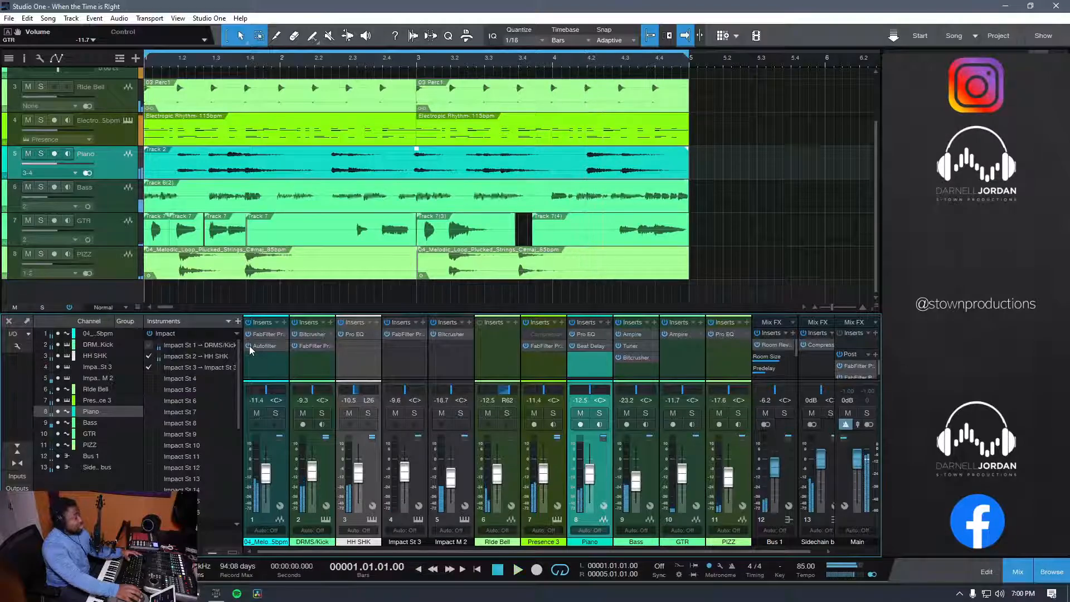
Step: Audition the arrangement with the melodic loop channel muted, and unmute the channel after stopping playback
left_click(249, 414)
key("space")
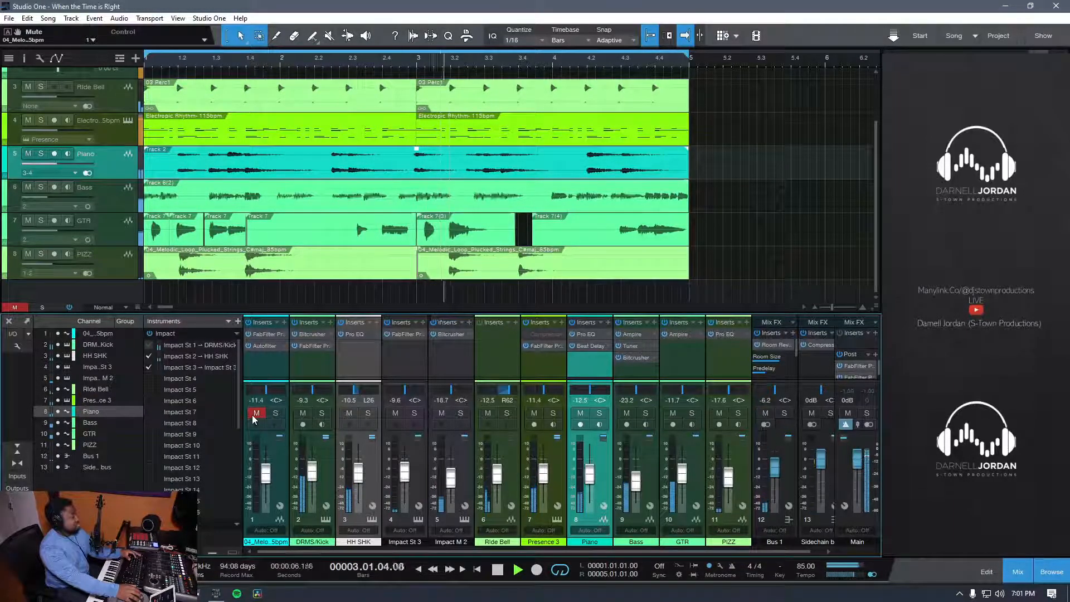
key("space")
left_click(252, 415)
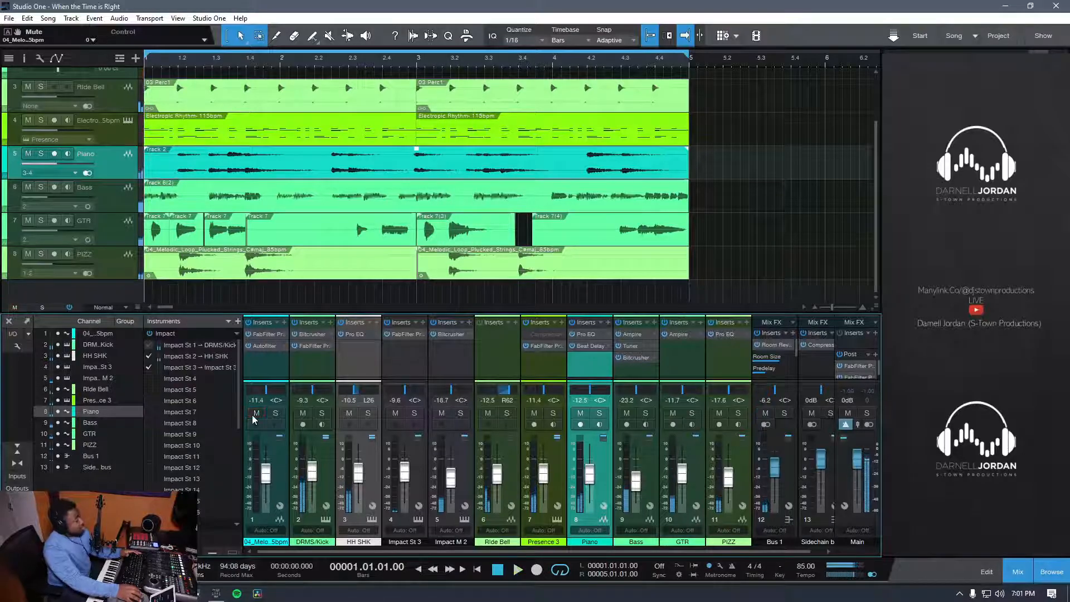
Step: Inspect the Autofilter and FabFilter Pro-Q 2 inserts on the melodic loop channel, playing the song with the Autofilter open before closing it
left_click(264, 346)
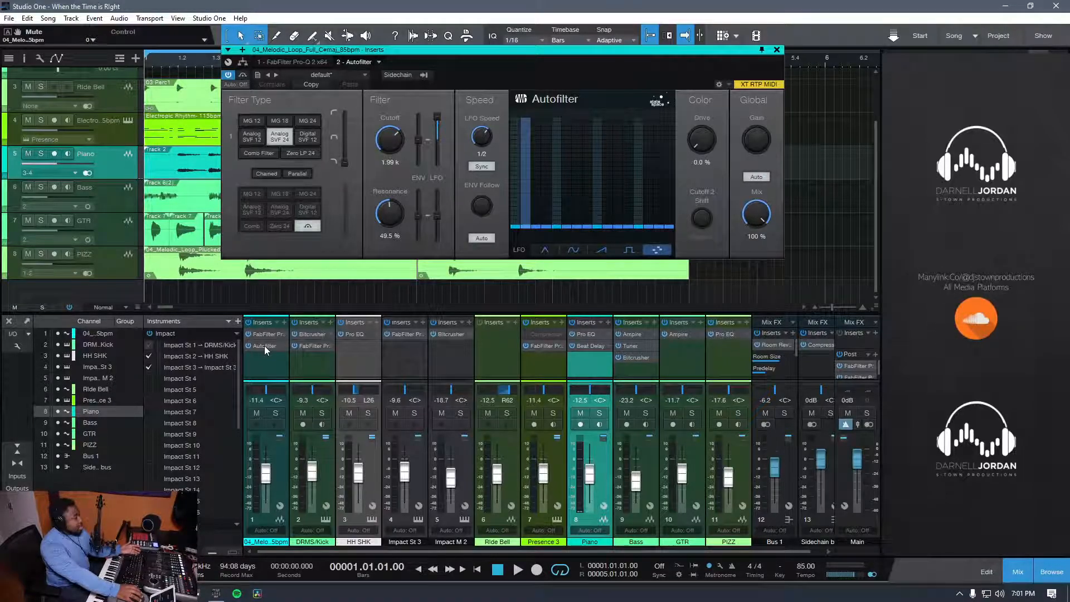
left_click(265, 334)
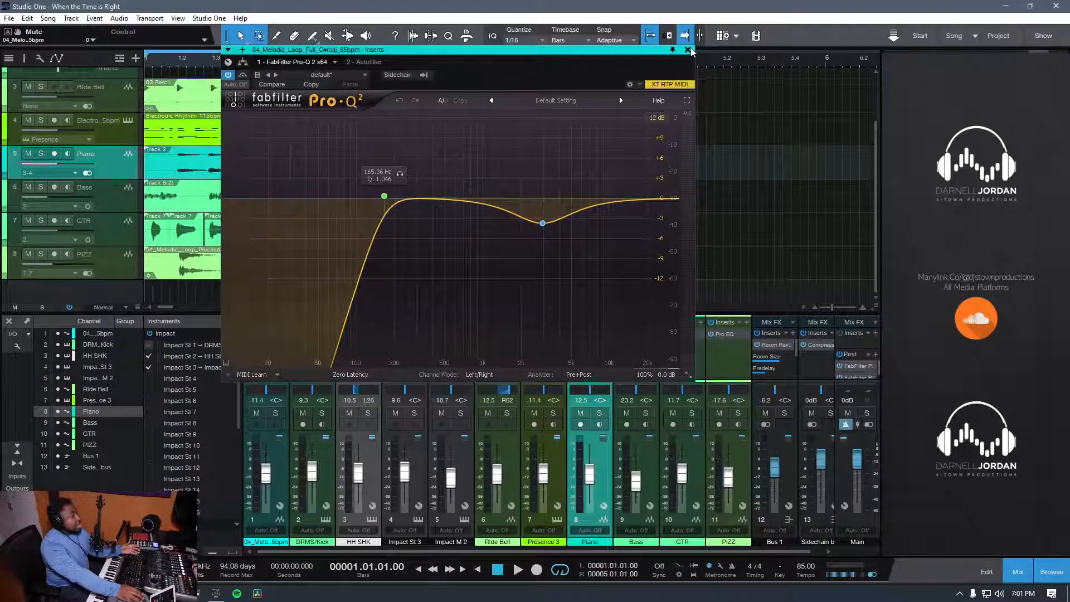
left_click(689, 49)
left_click(269, 347)
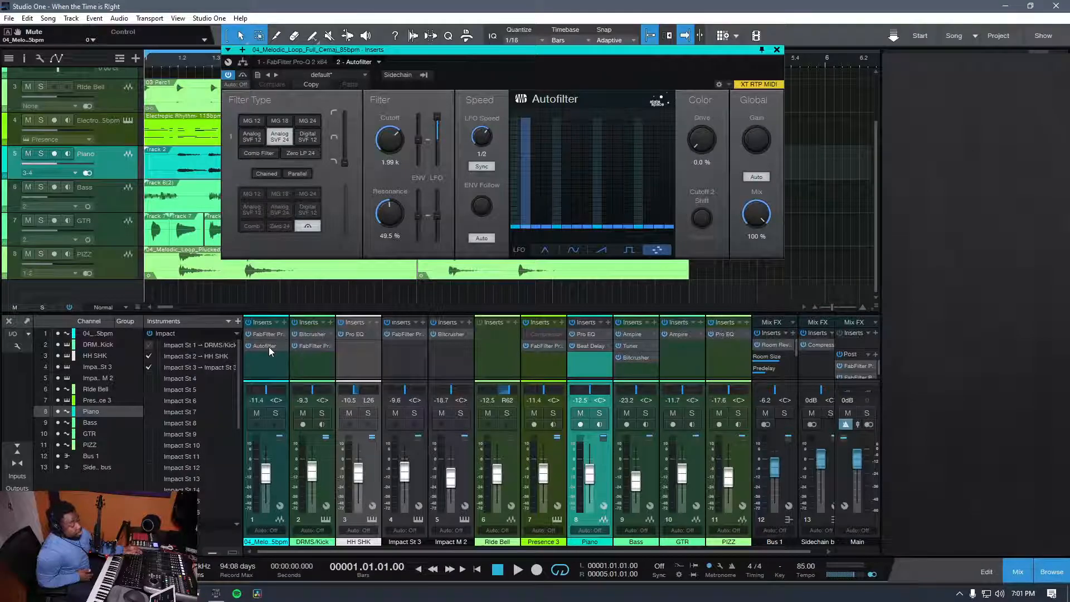
key("space")
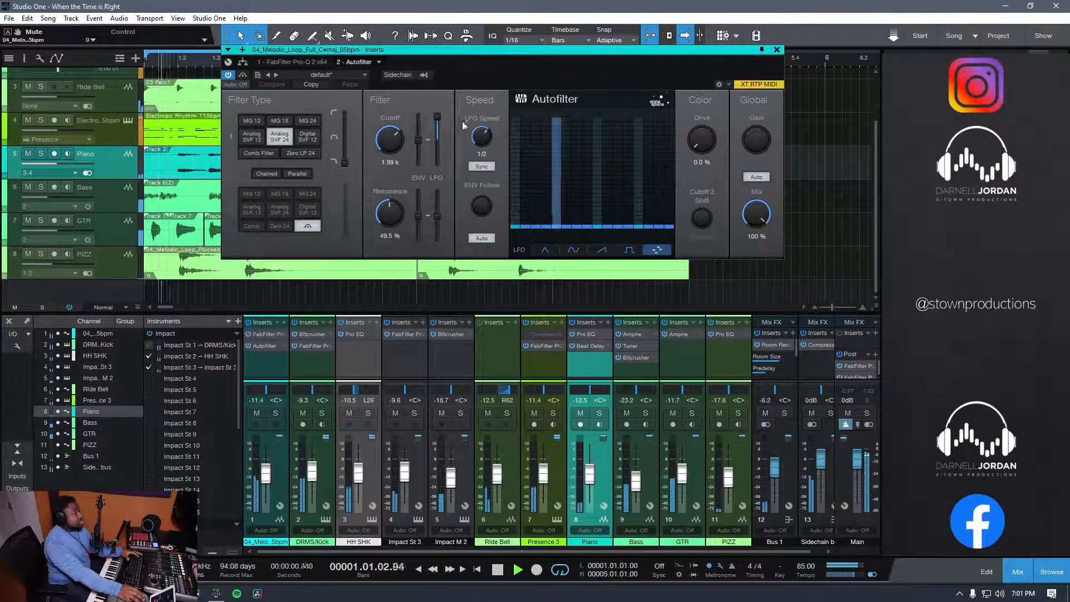
left_click(779, 49)
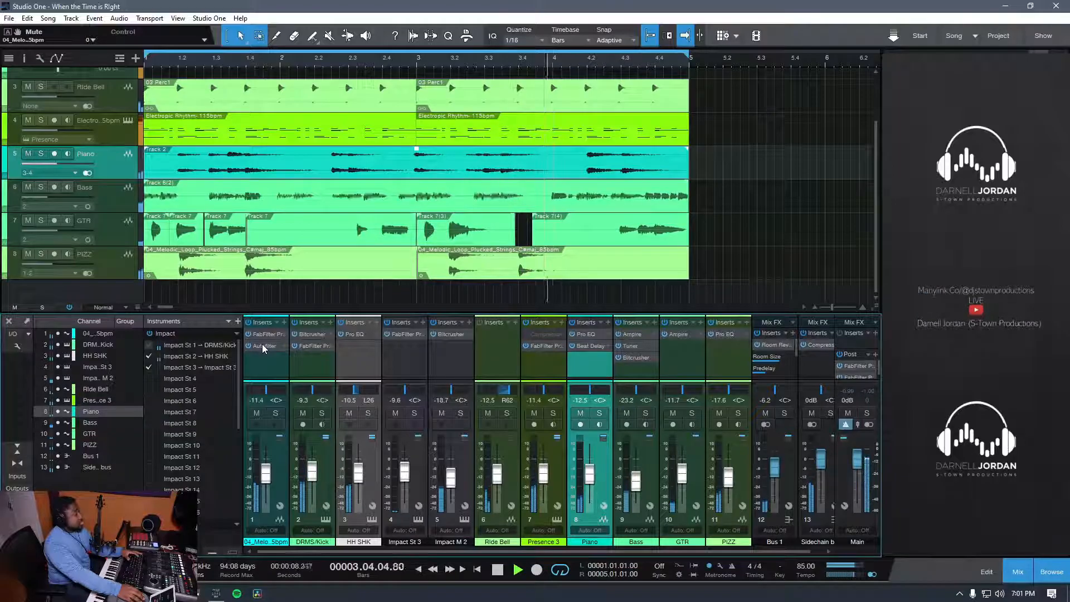
Step: Turn off automatic gain in the melodic loop's Autofilter, set its Gain to -1.68 dB, close it, and restart playback from the beginning
left_click(263, 346)
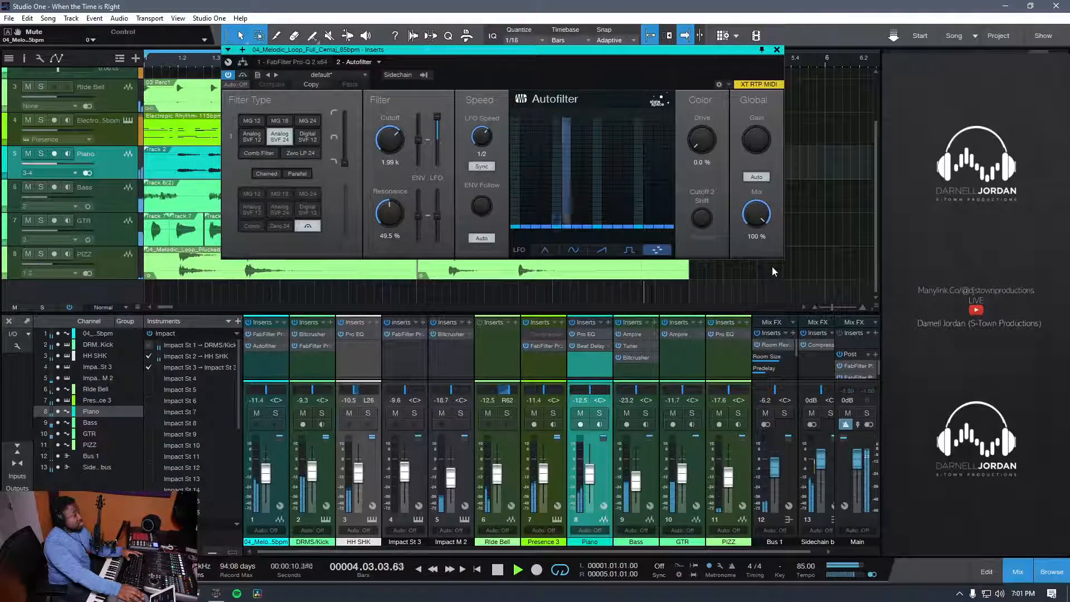
left_click(764, 177)
left_click_drag(762, 144, 759, 144)
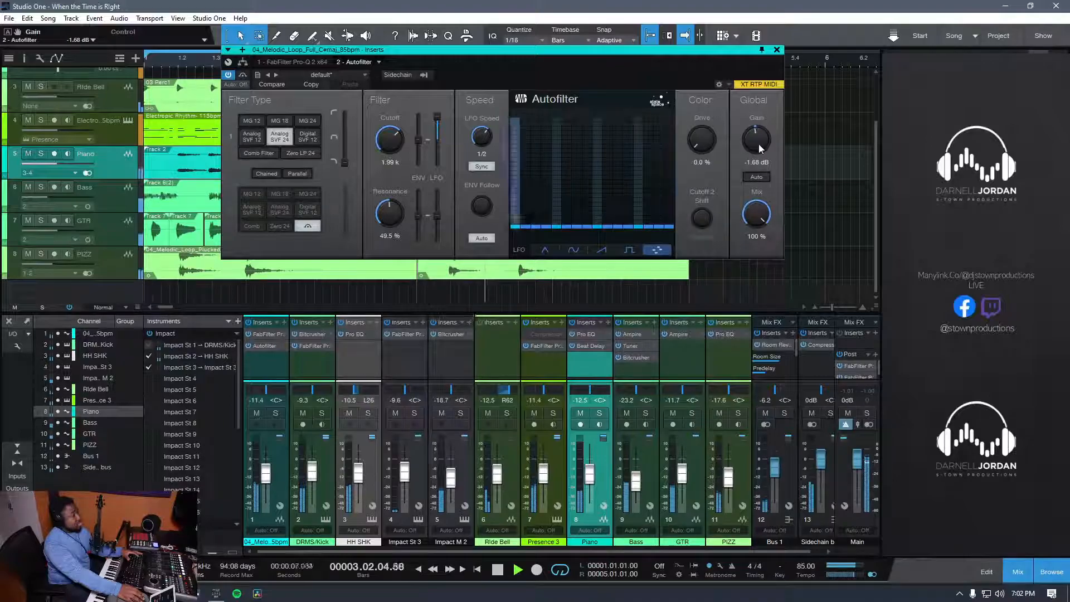
left_click(778, 49)
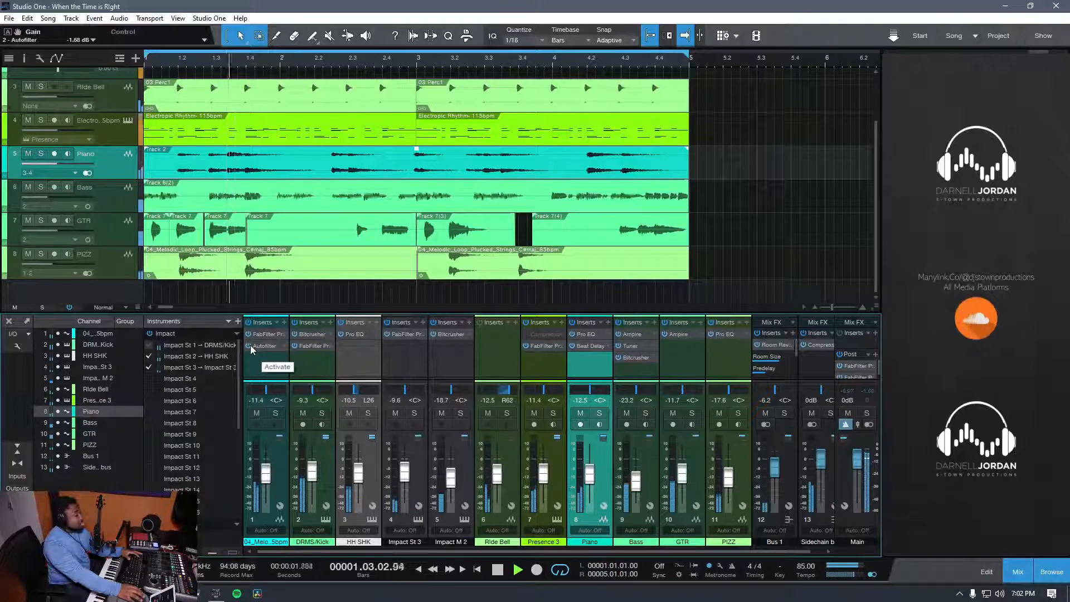
key("space")
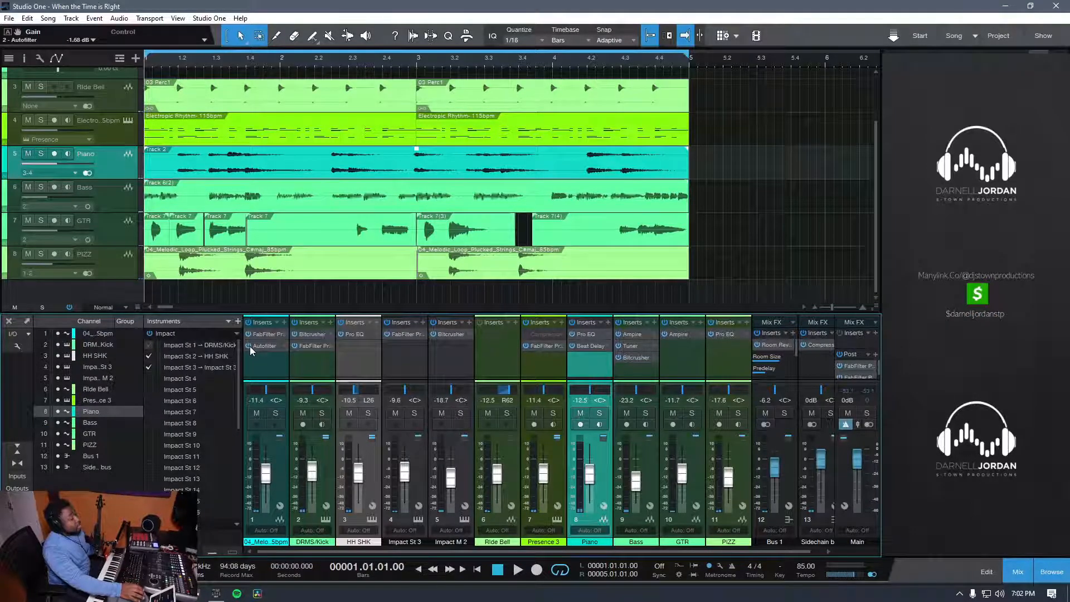
key("space")
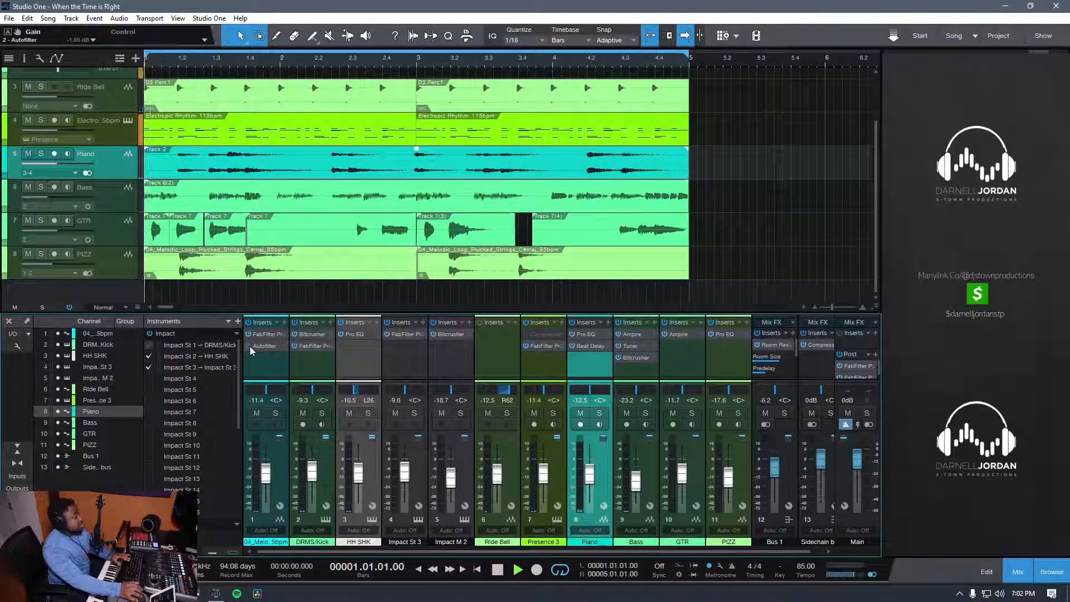